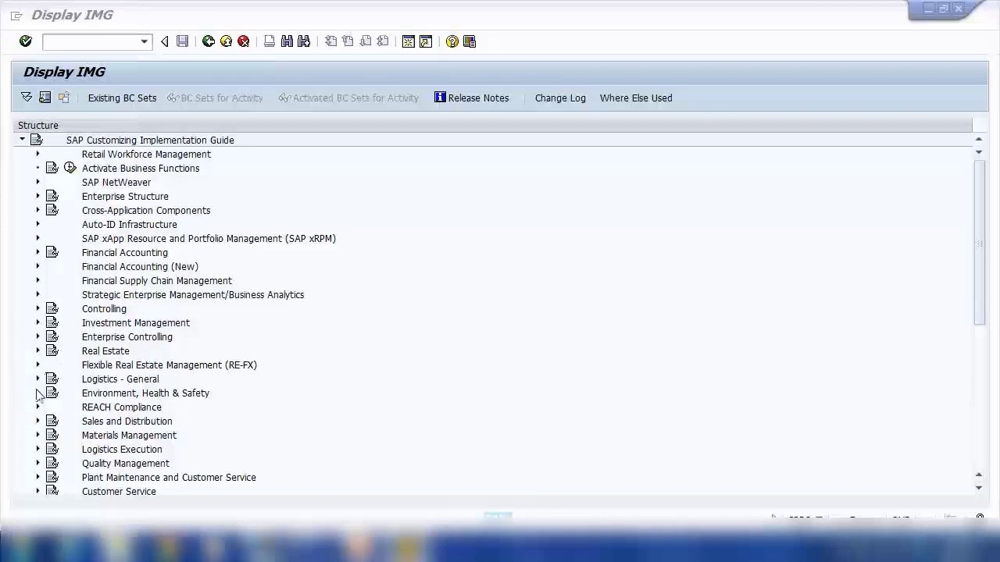
Expand Sales and Distribution and its Basic Functions node in the implementation guide
click(38, 421)
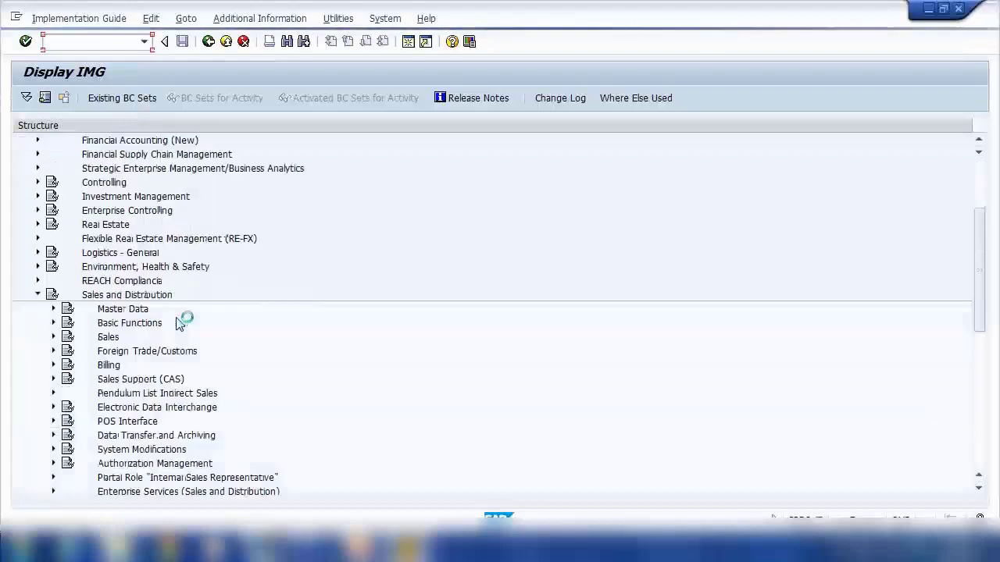
click(54, 323)
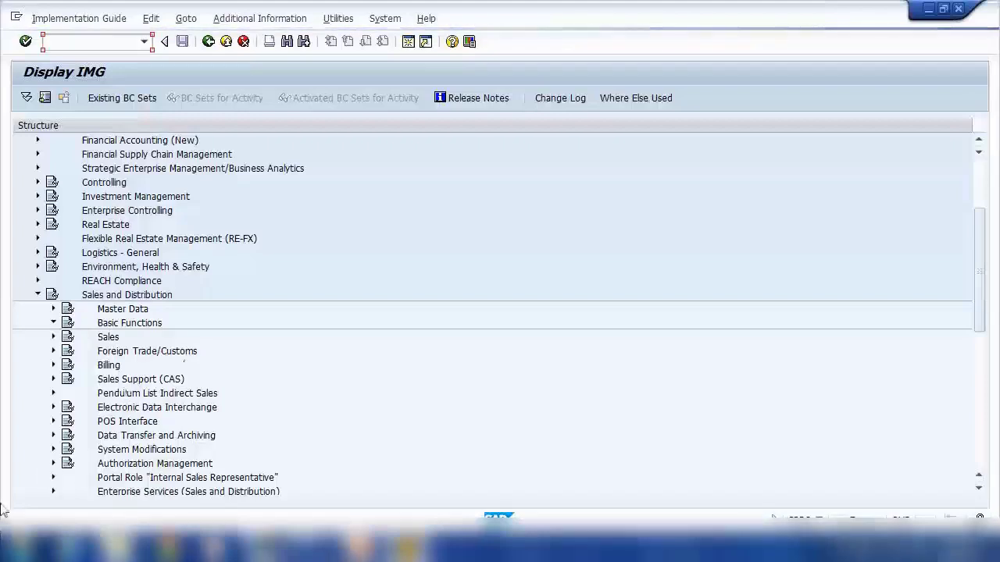
Open Notepad and move its window aside so the implementation guide tree can be reached
click(17, 547)
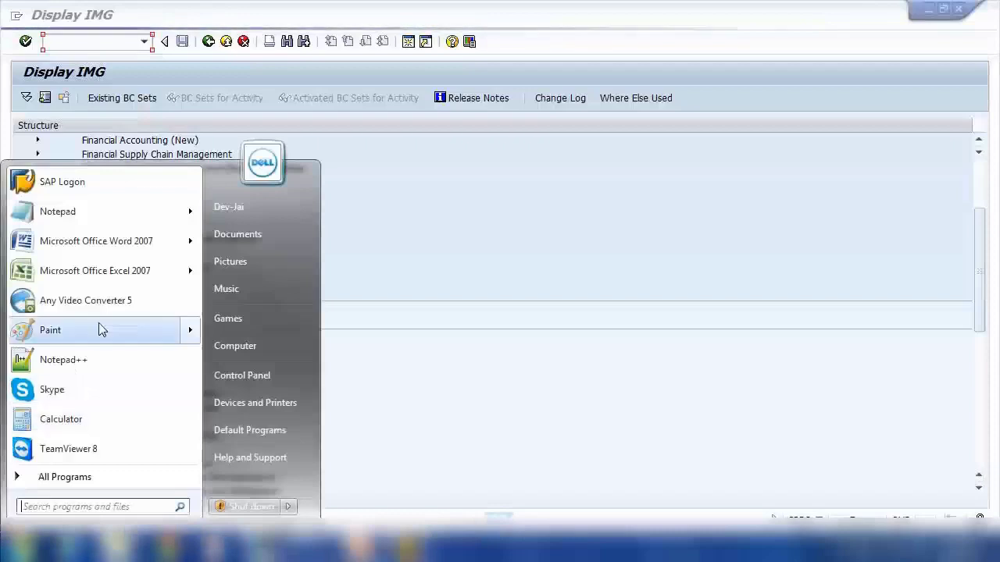
click(102, 214)
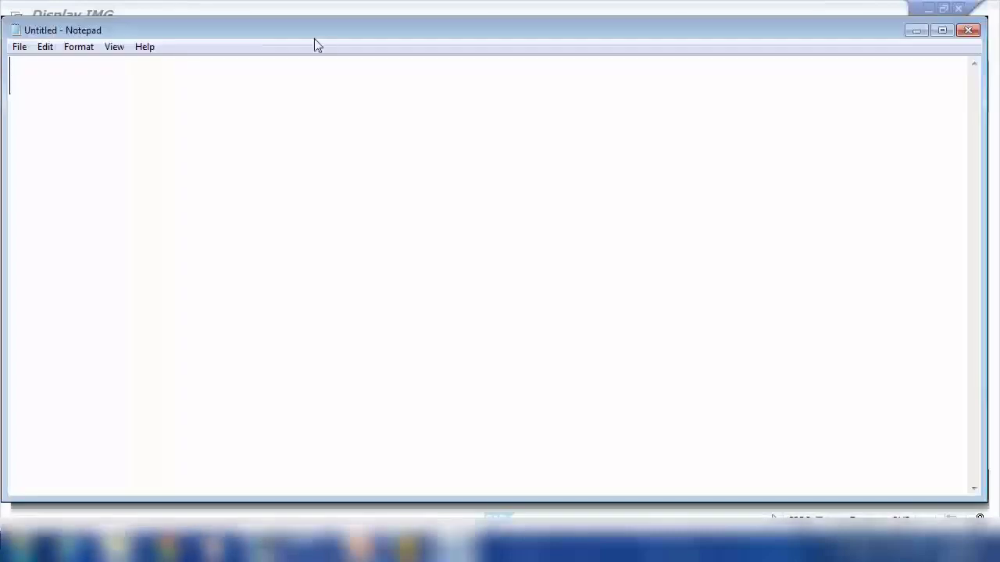
drag(318, 32, 485, 44)
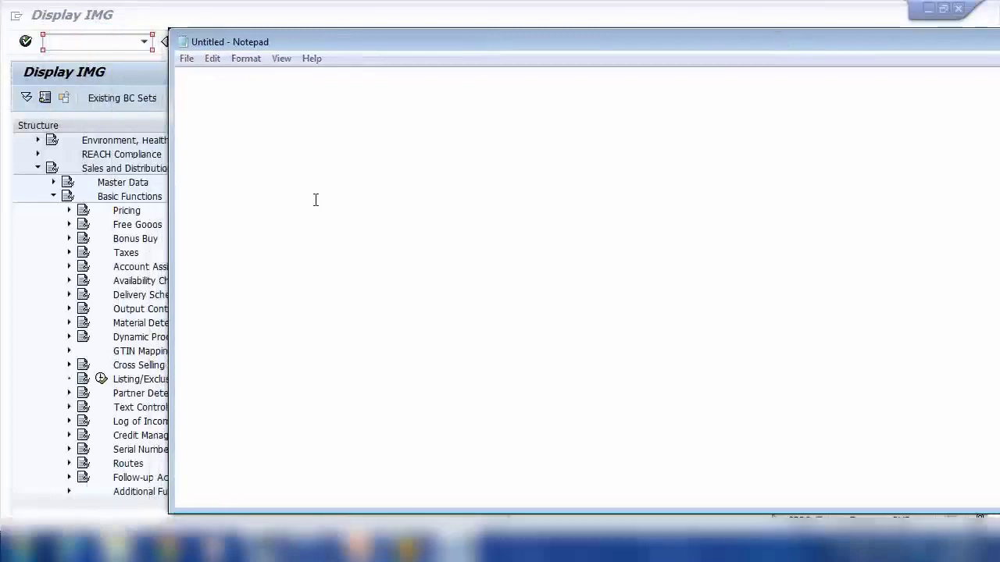
Switch back to SAP and open Maintain pricing procedures from Define And Assign Pricing Procedures under Pricing, Pricing Control
click(72, 210)
click(69, 210)
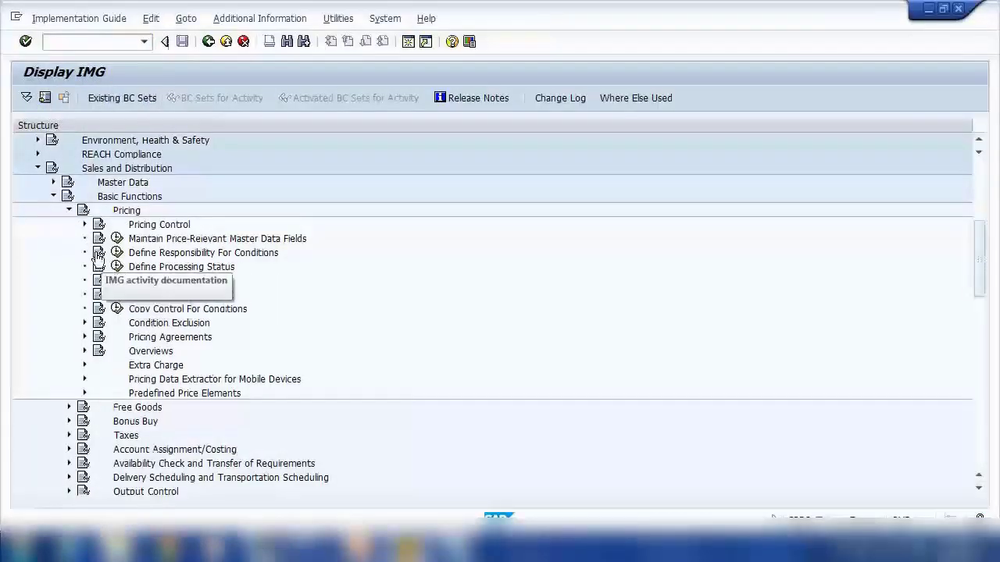
click(84, 224)
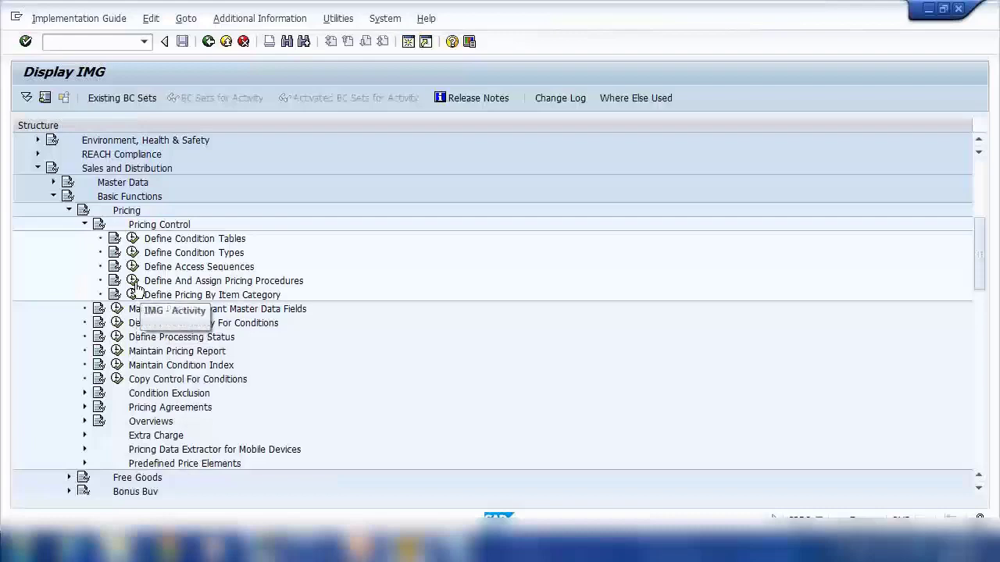
click(134, 282)
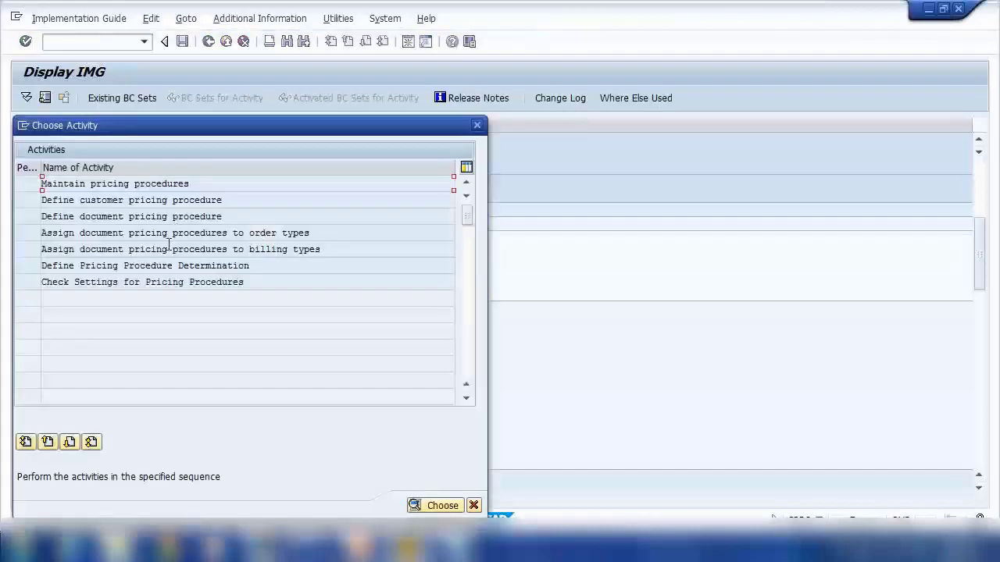
double_click(201, 186)
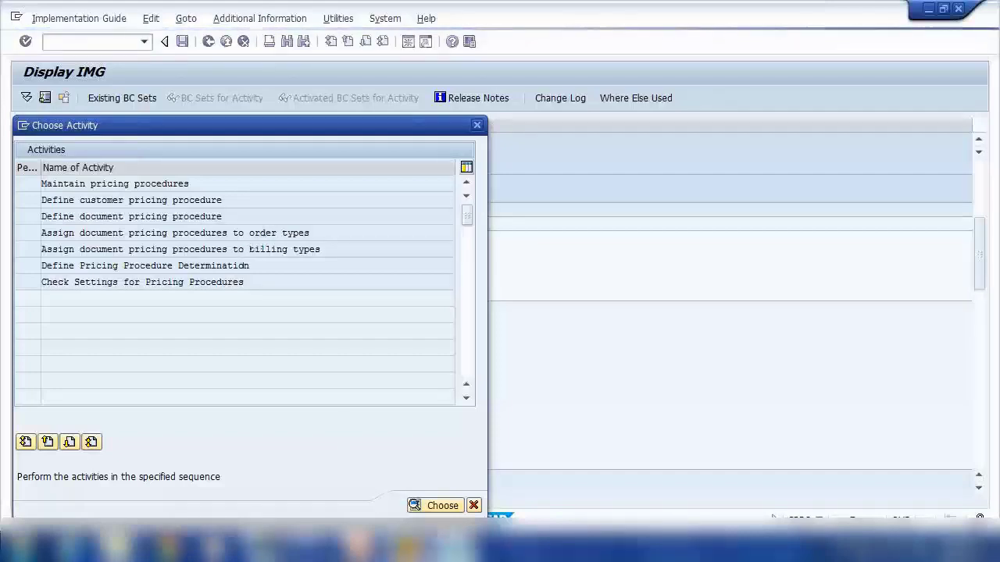
Switch to Notepad and write the heading "Pricing Determination Procedure", ending with a new line
text(P)
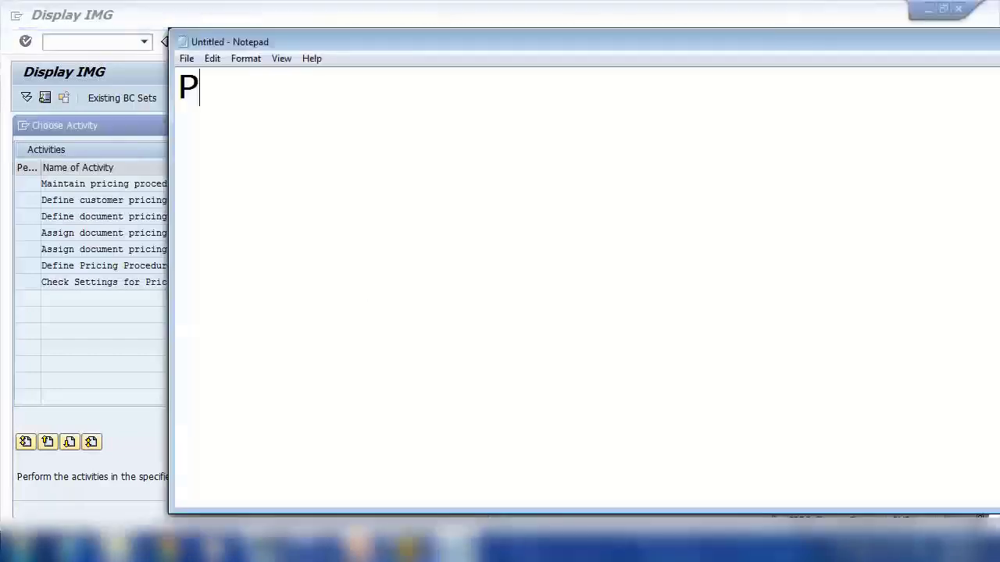
text(ricing )
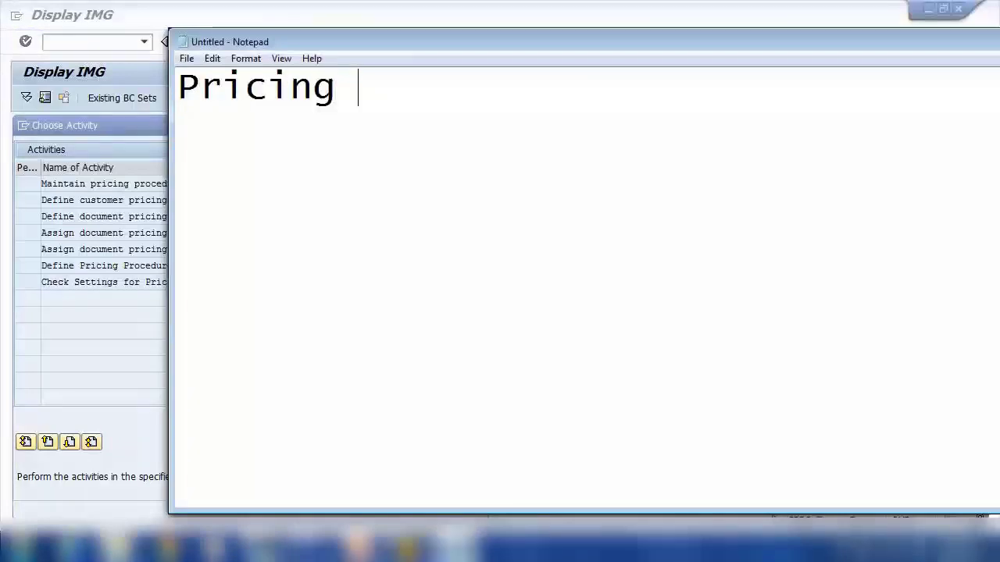
text(Determo)
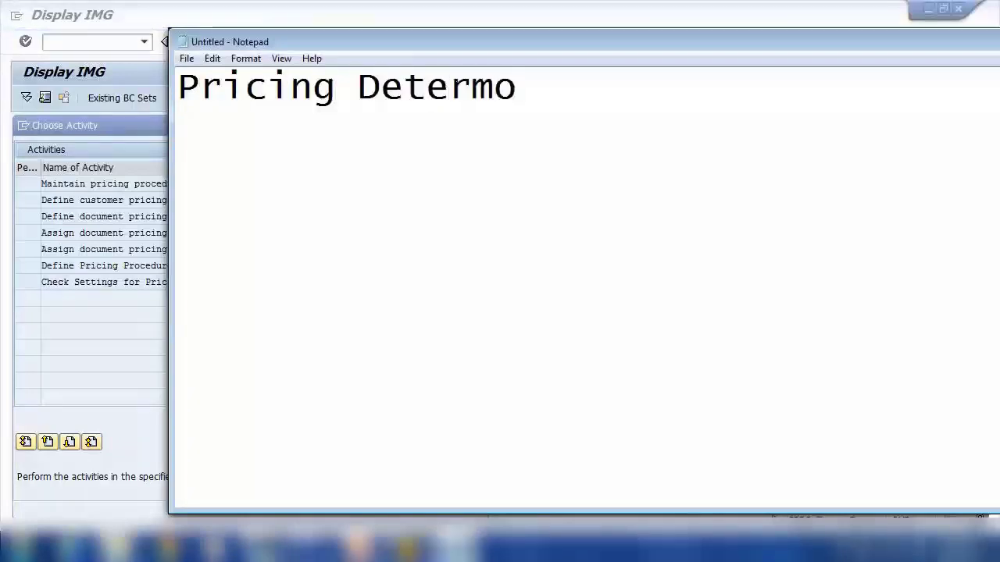
key(BackSpace)
text(inat)
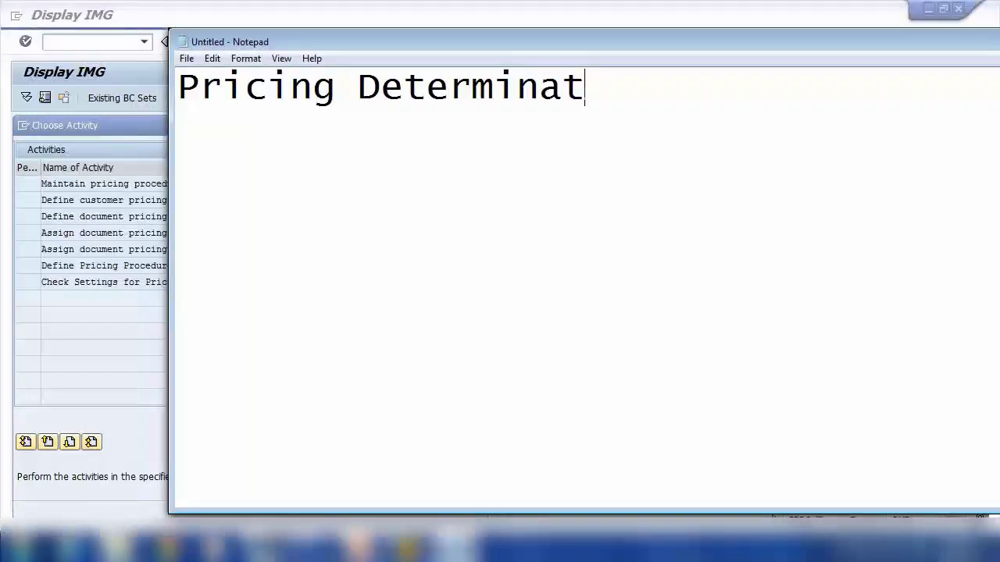
text(i)
key(BackSpace)
key(BackSpace)
key(BackSpace)
key(BackSpace)
key(BackSpace)
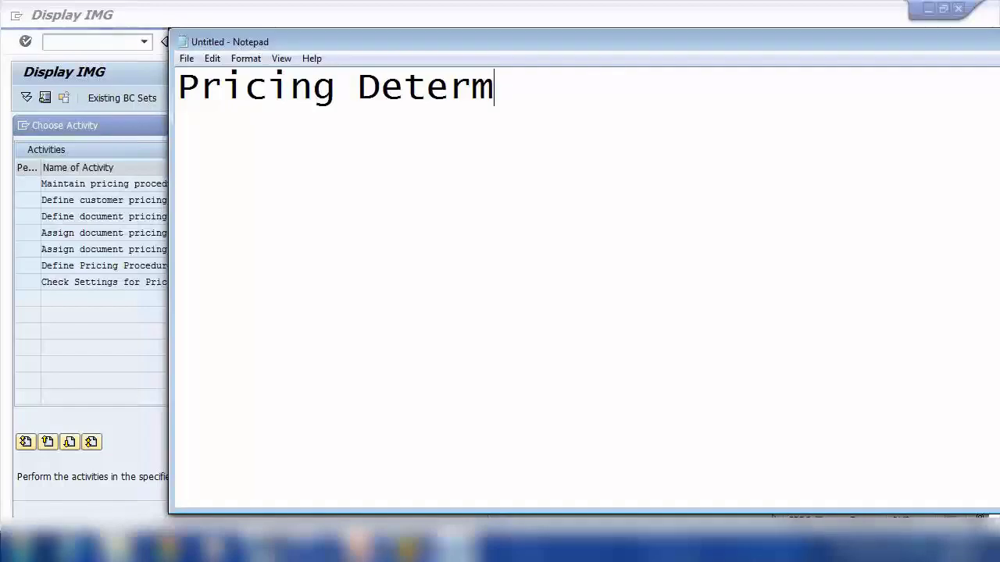
text(inatiom)
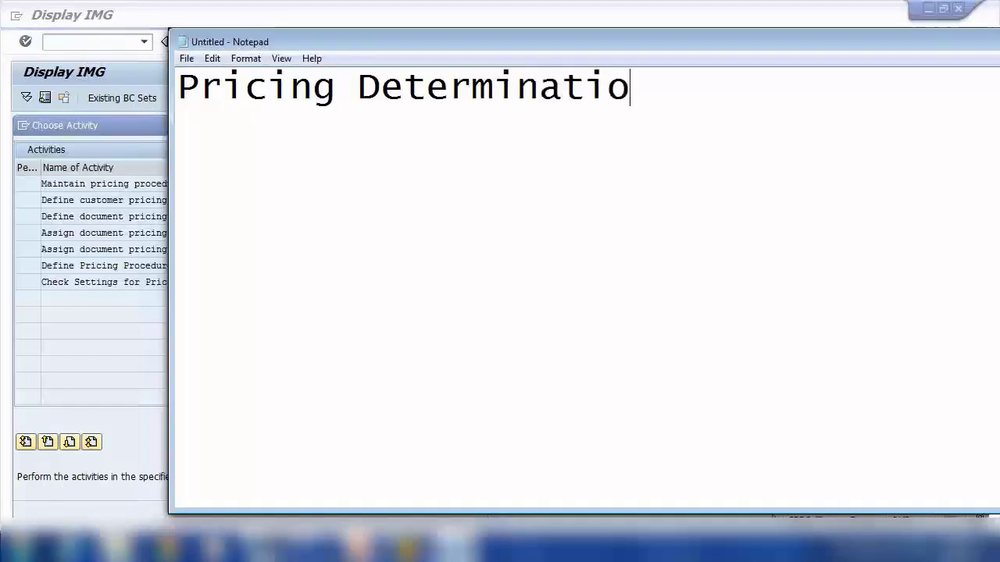
key(BackSpace)
key(BackSpace)
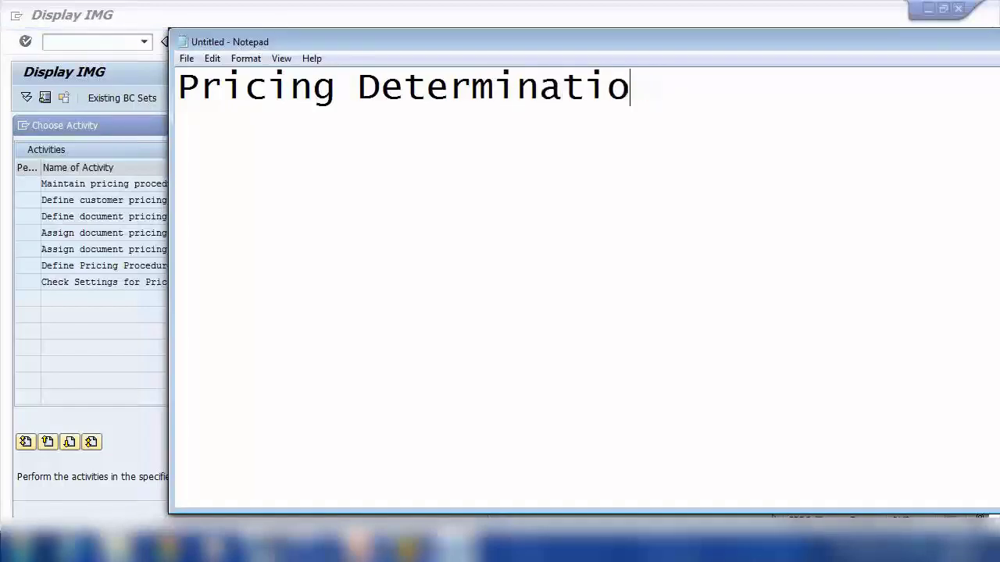
text(n Procdedure)
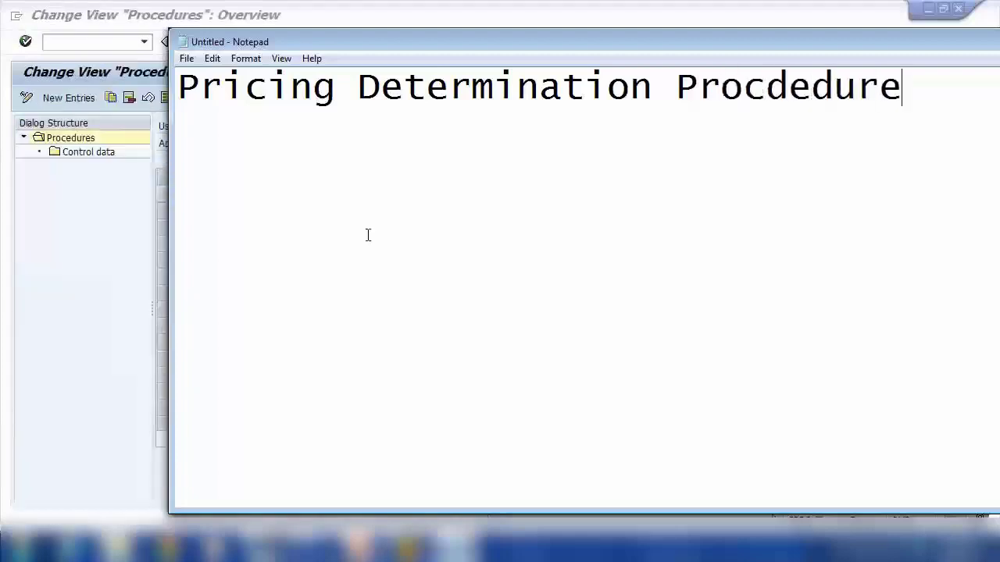
key(BackSpace)
key(BackSpace)
key(BackSpace)
key(BackSpace)
key(BackSpace)
key(BackSpace)
key(BackSpace)
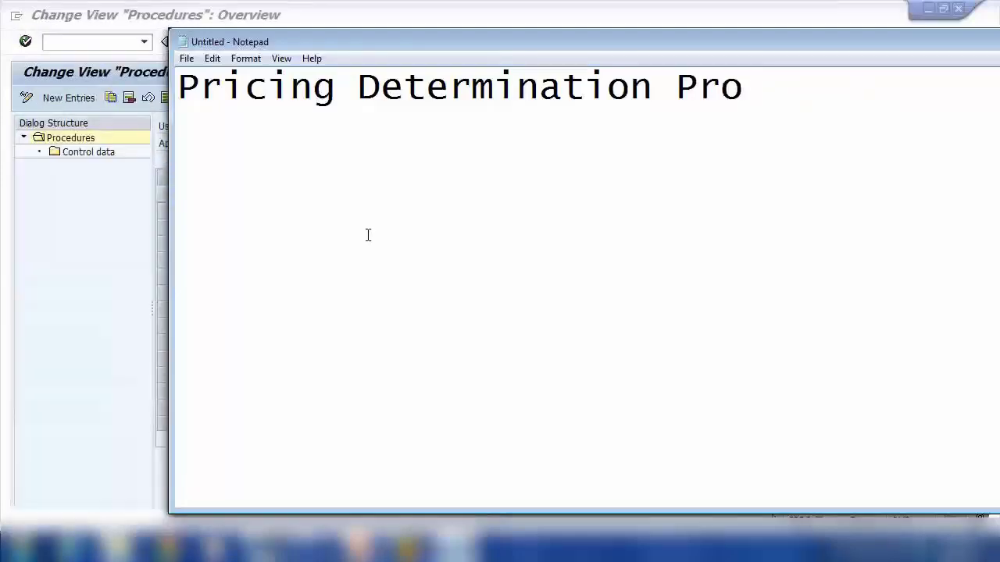
text(cedure)
key(Return)
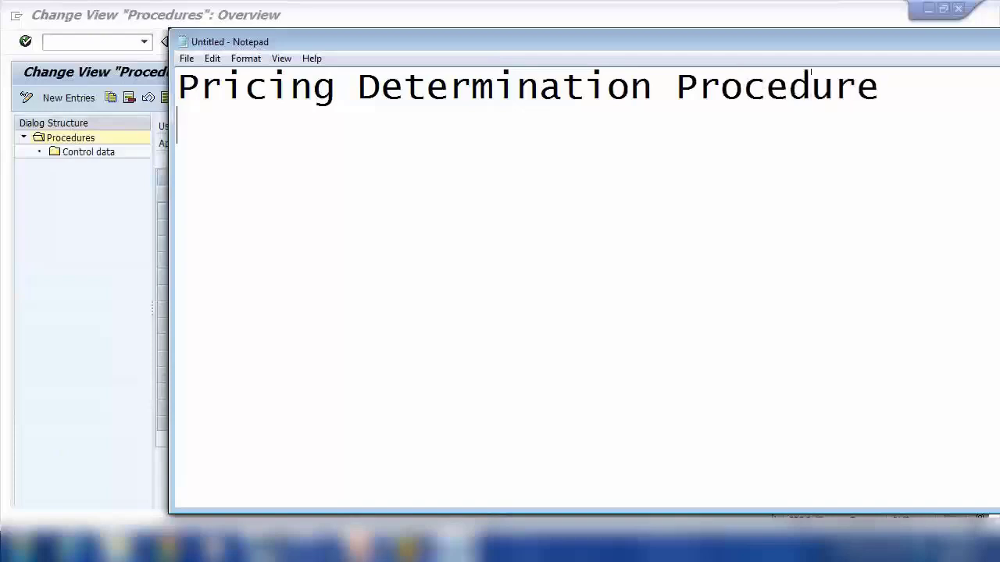
Switch back to SAP, position the procedures list at RVA, and select the RVAA01 Standard procedure
click(87, 295)
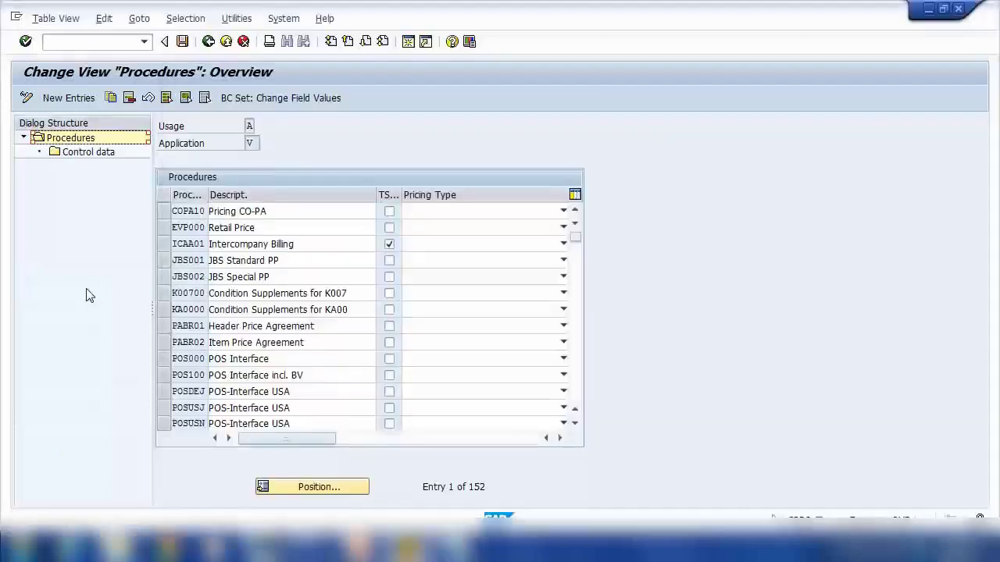
click(298, 486)
text(RVA)
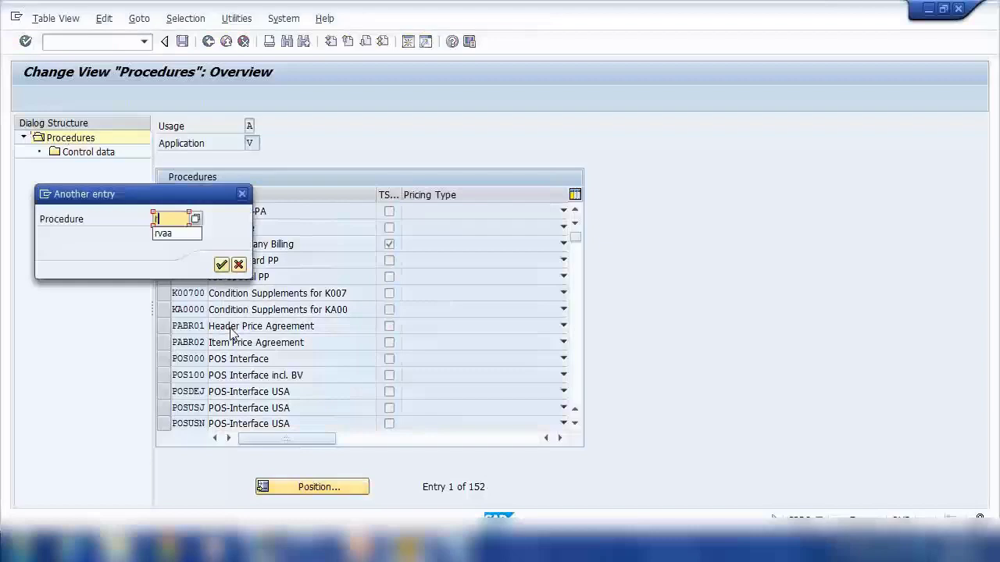
key(Return)
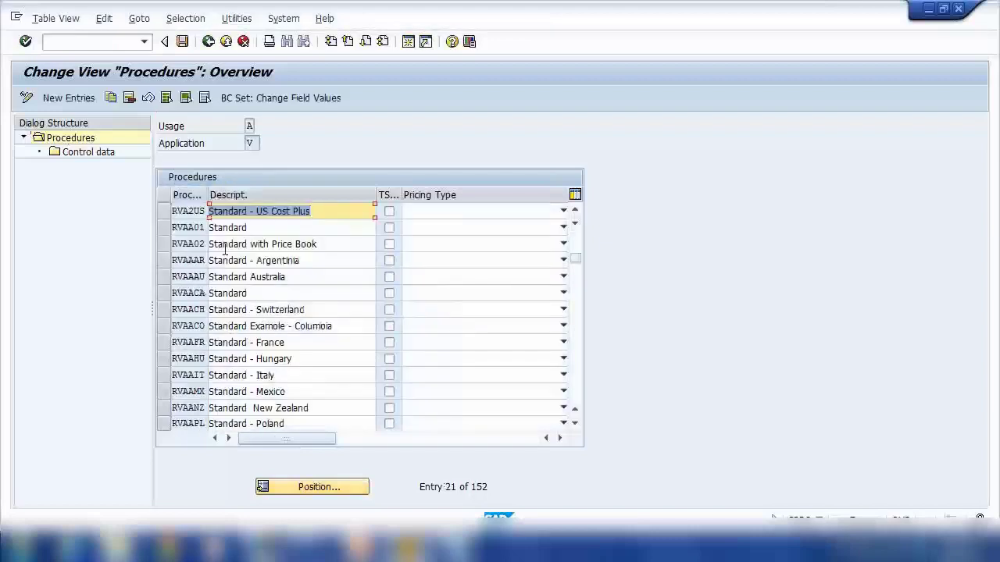
click(173, 228)
click(559, 437)
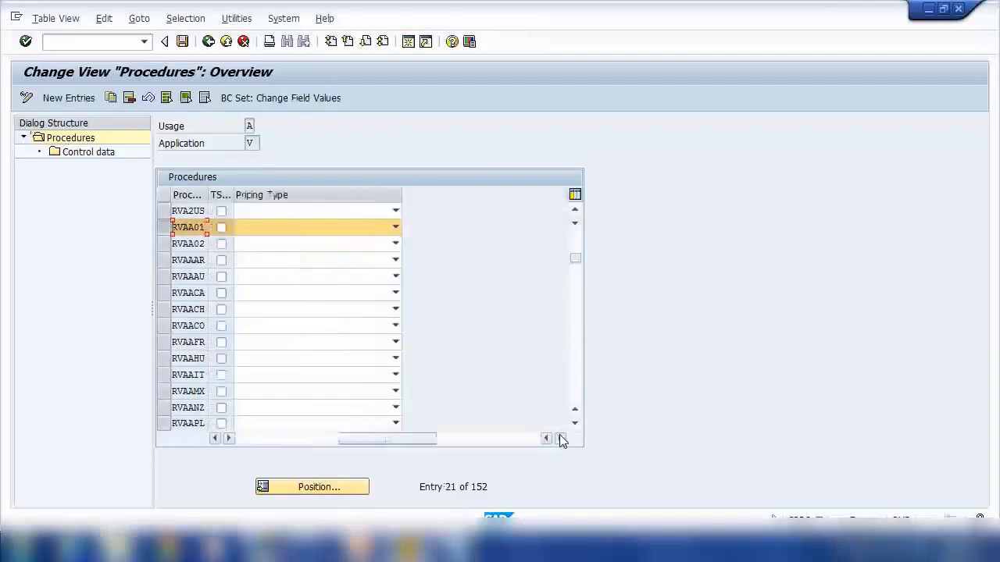
click(364, 439)
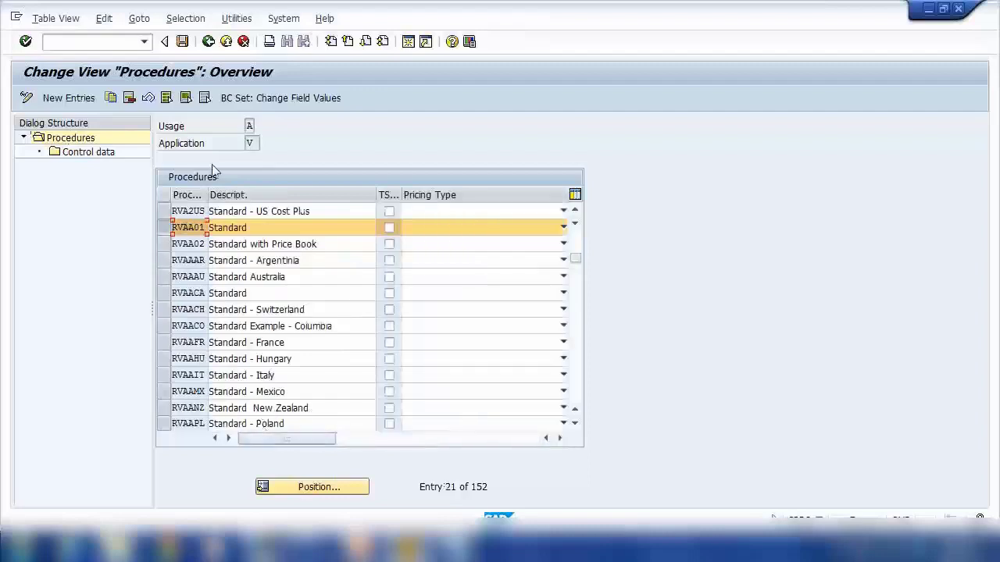
Open Define Pricing Procedure Determination and position the list at sales organization 1000, distribution channel 10, division 00, document pricing procedure A
click(208, 42)
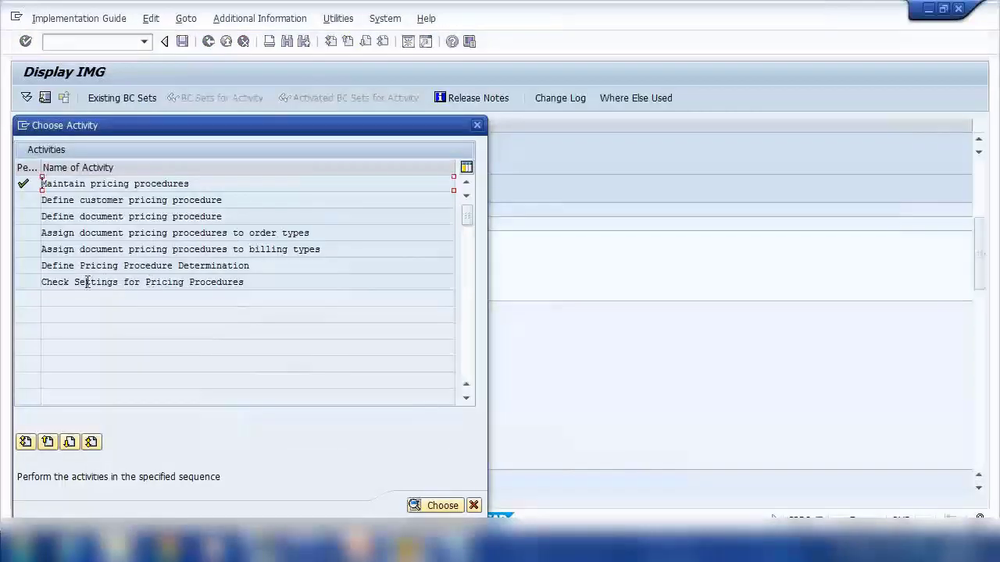
double_click(160, 265)
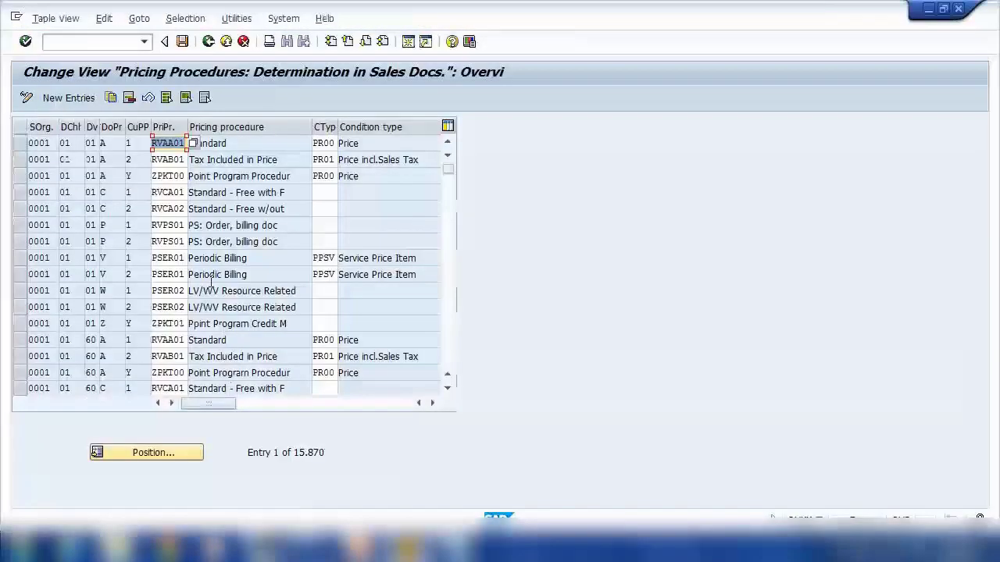
click(152, 453)
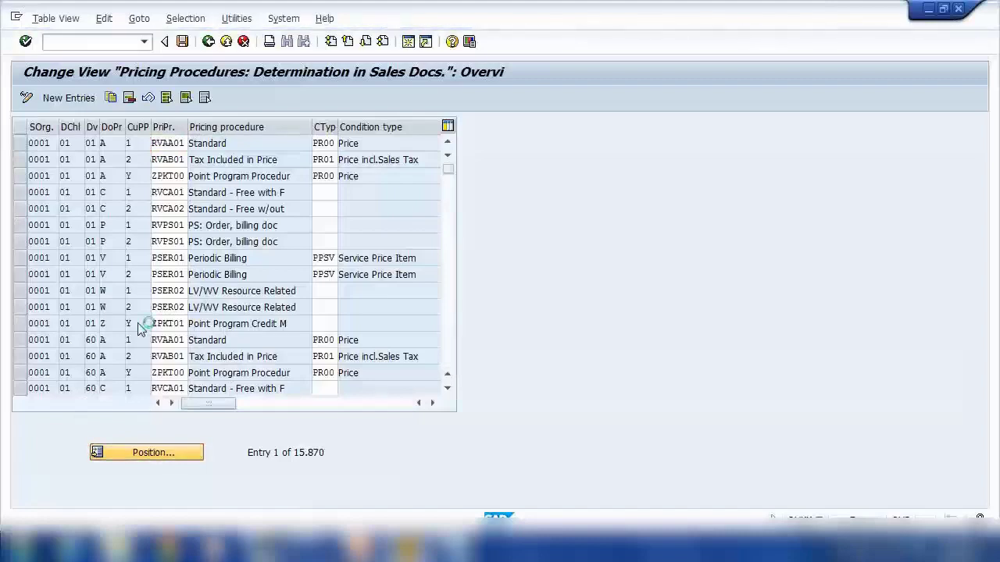
text(1000)
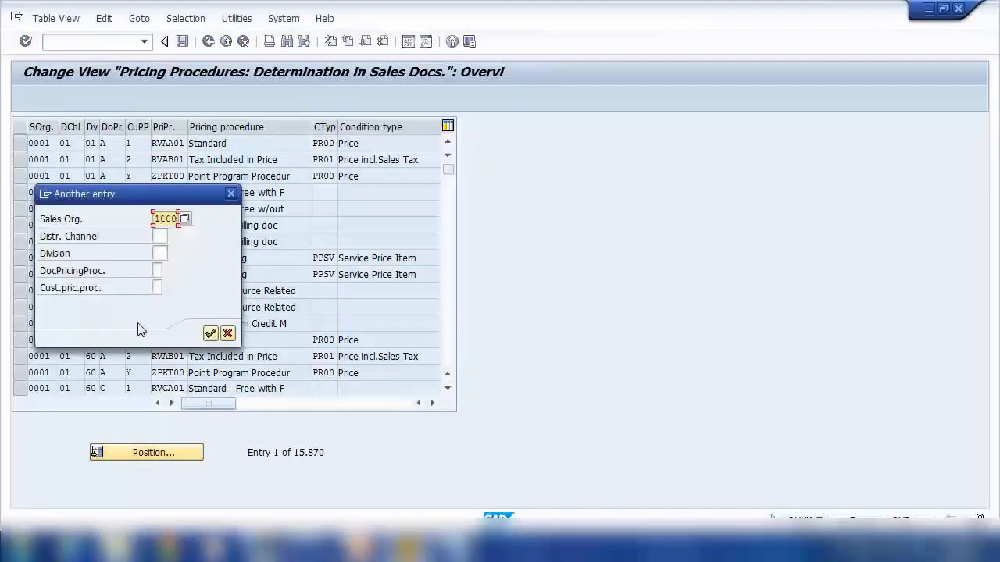
key(Tab)
text(10)
key(Tab)
text(00)
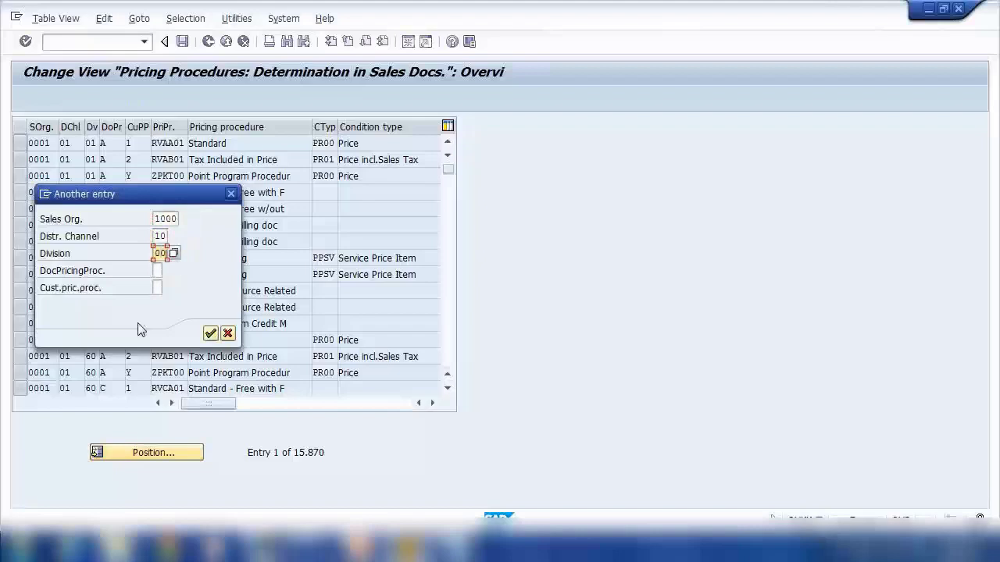
key(Tab)
text(a)
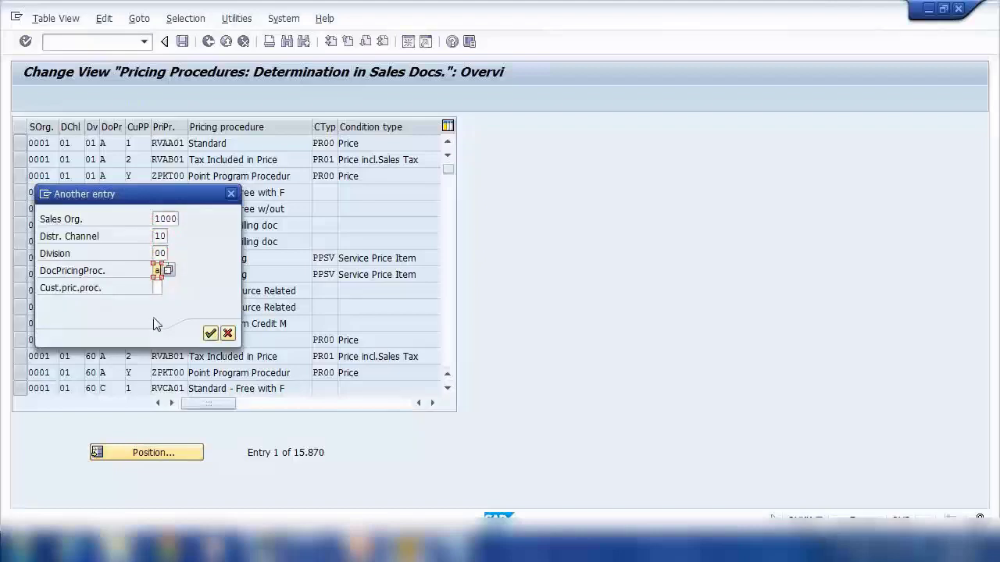
key(Return)
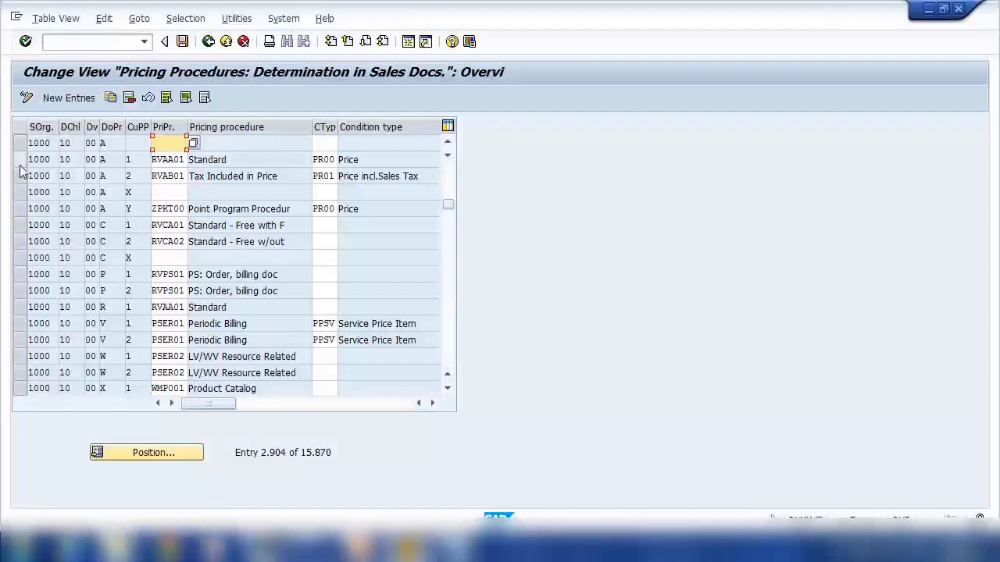
Examine the sales organization, distribution channel, division, document and customer pricing procedure keys in the RVAA01 and RVAB01 determination entries
click(53, 159)
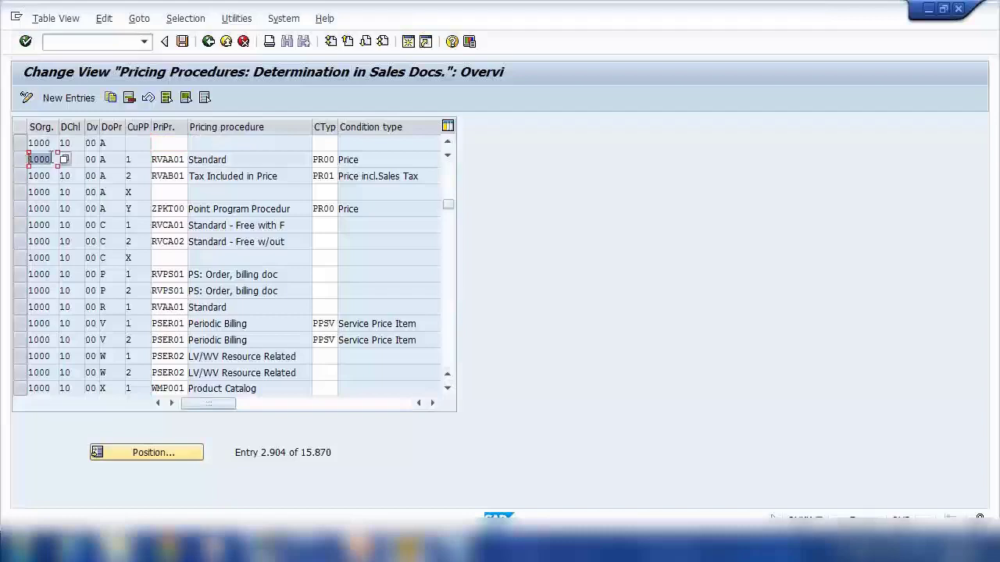
double_click(66, 159)
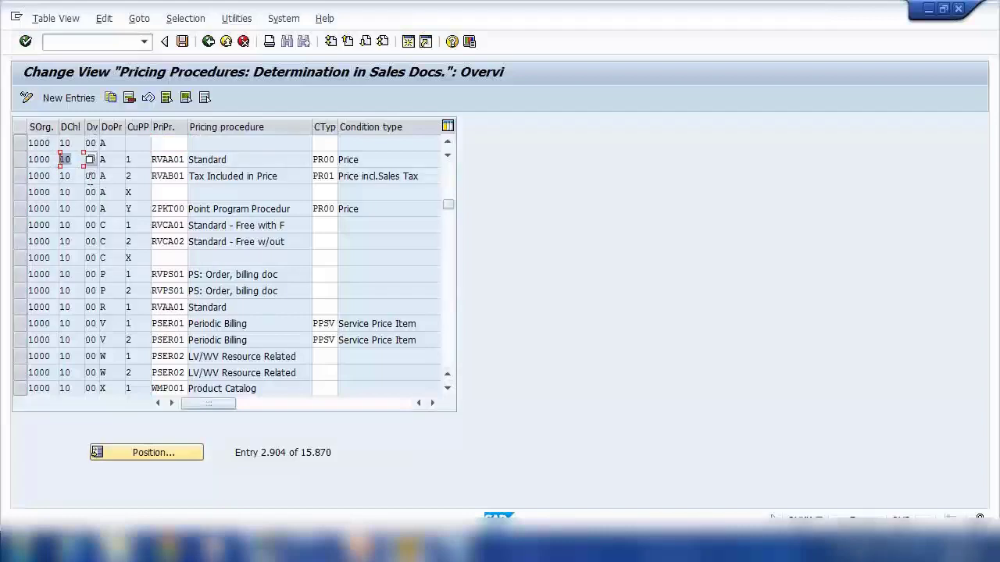
double_click(90, 176)
double_click(102, 160)
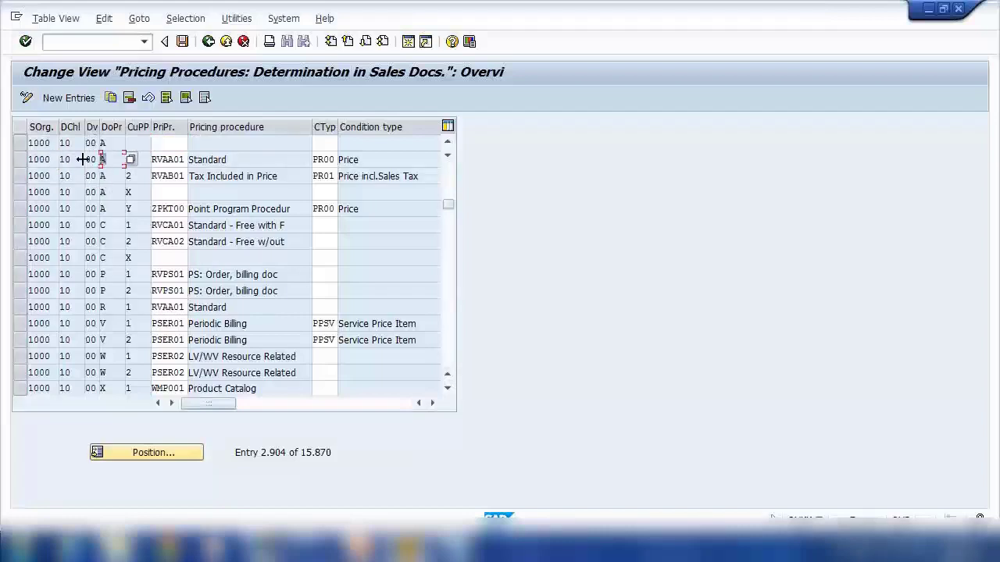
double_click(128, 176)
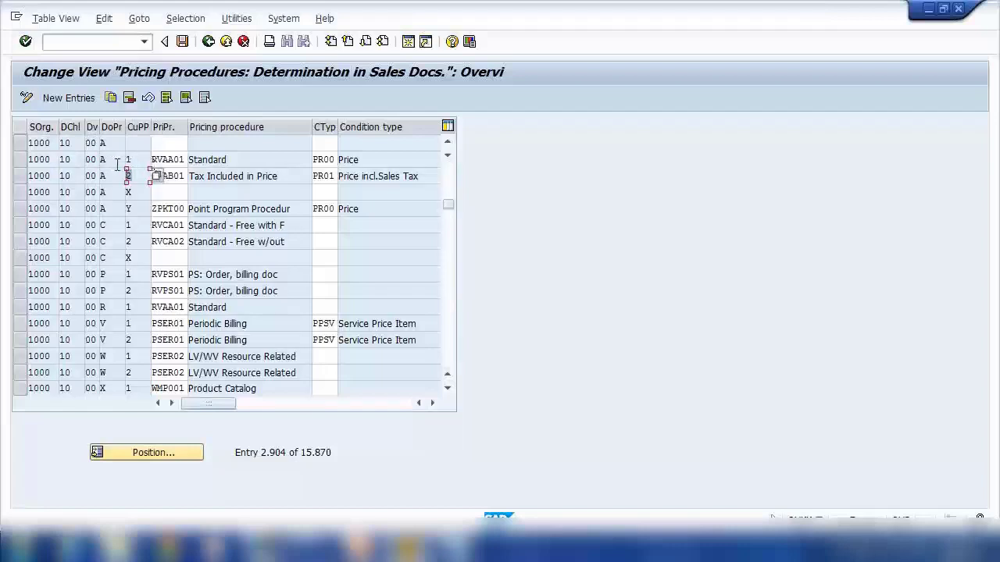
Examine the RVAA01 determination entry's customer pricing procedure 1, its assigned pricing procedure, and its condition type PR00
double_click(128, 159)
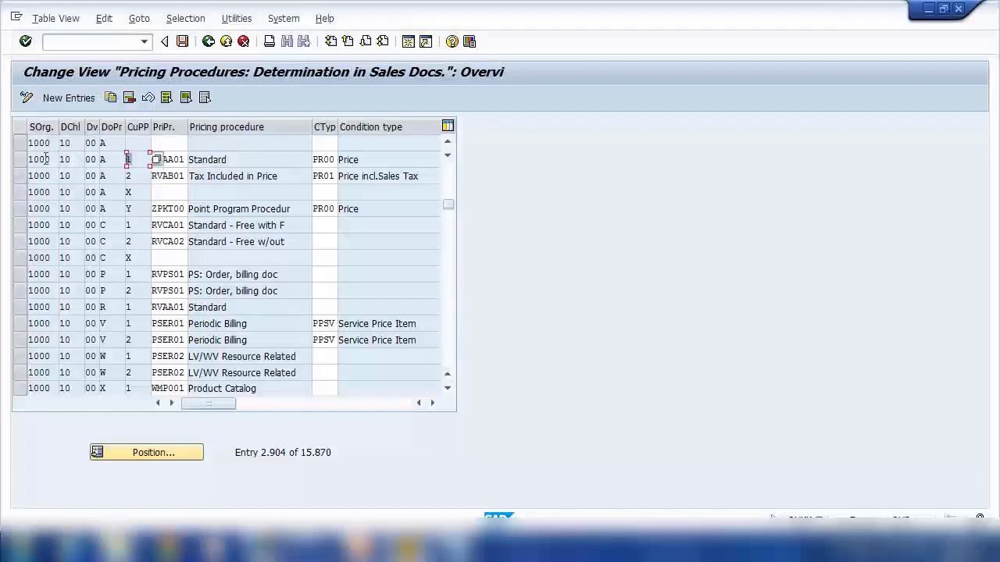
double_click(182, 159)
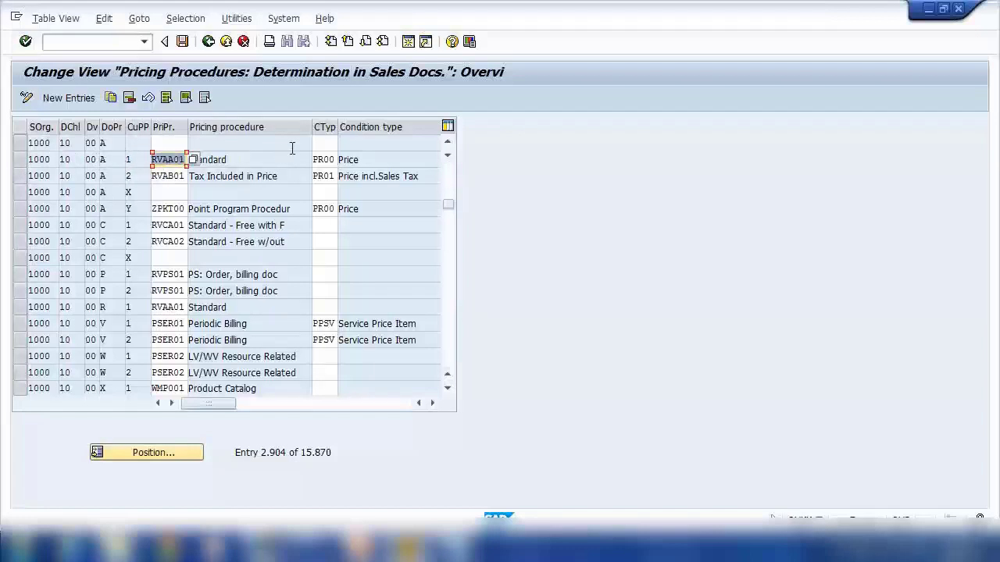
double_click(317, 159)
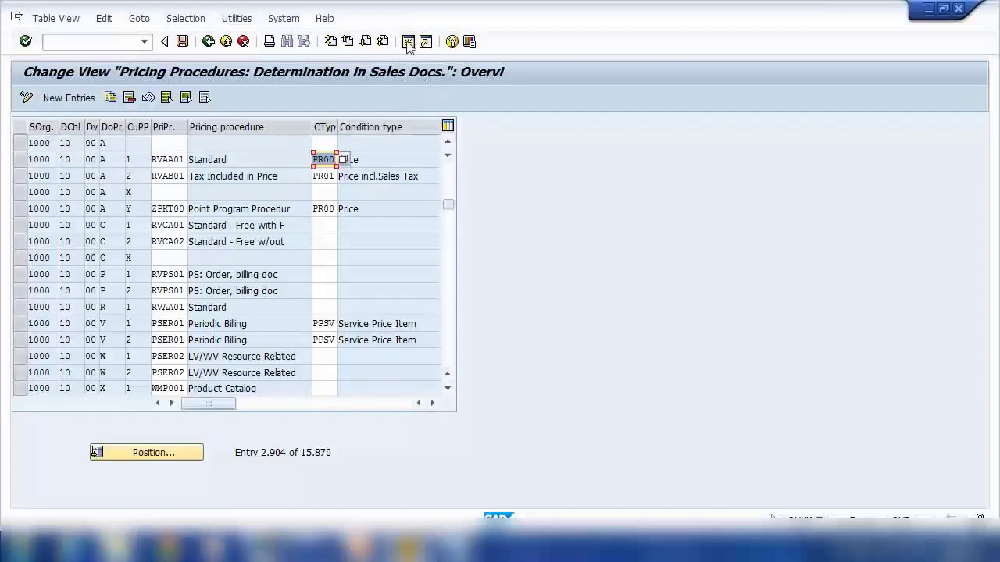
Start transaction VA02 in a separate SAP session and open the second sales order in the entry history for change
click(266, 79)
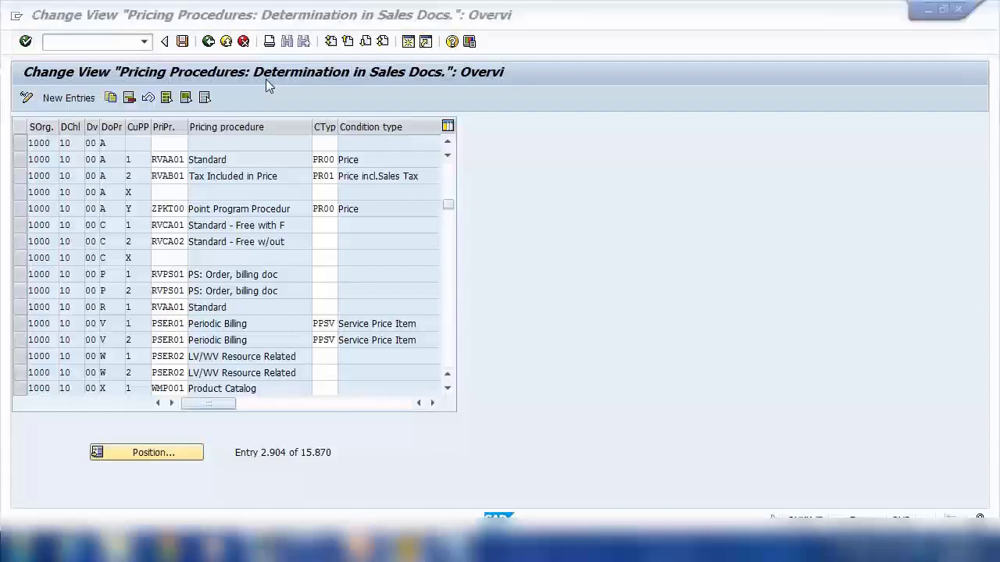
key(F3)
text(va0)
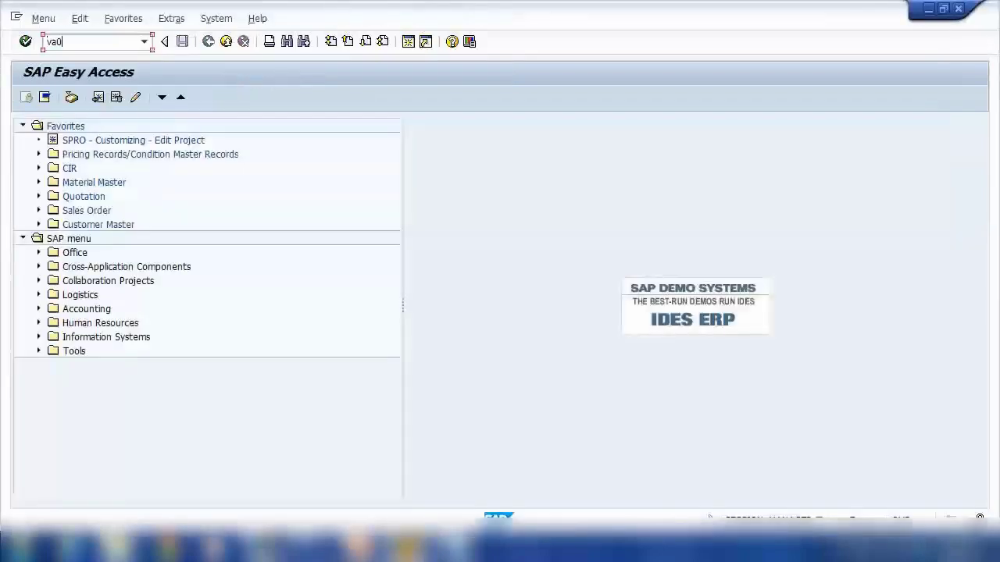
text(2)
key(Return)
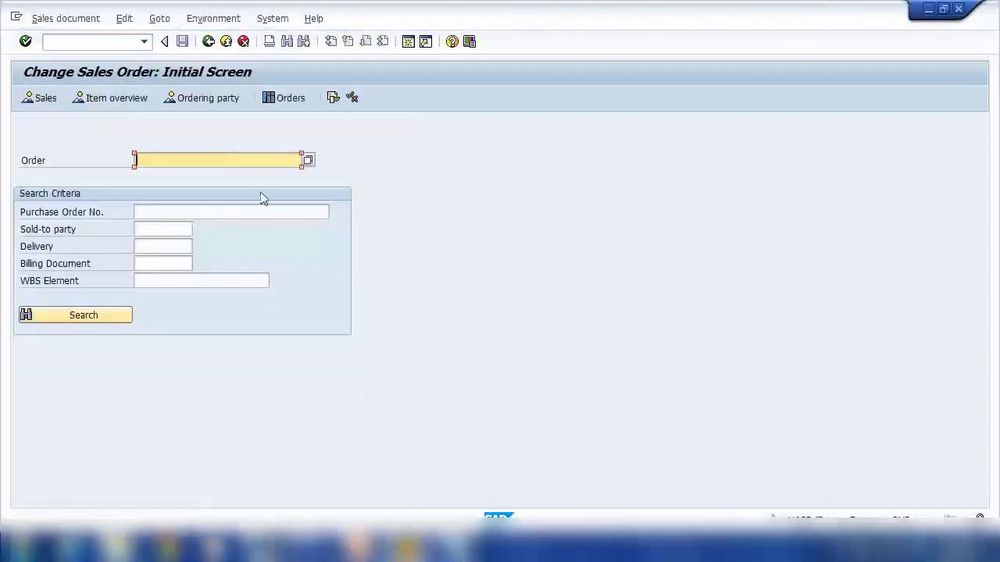
key(BackSpace)
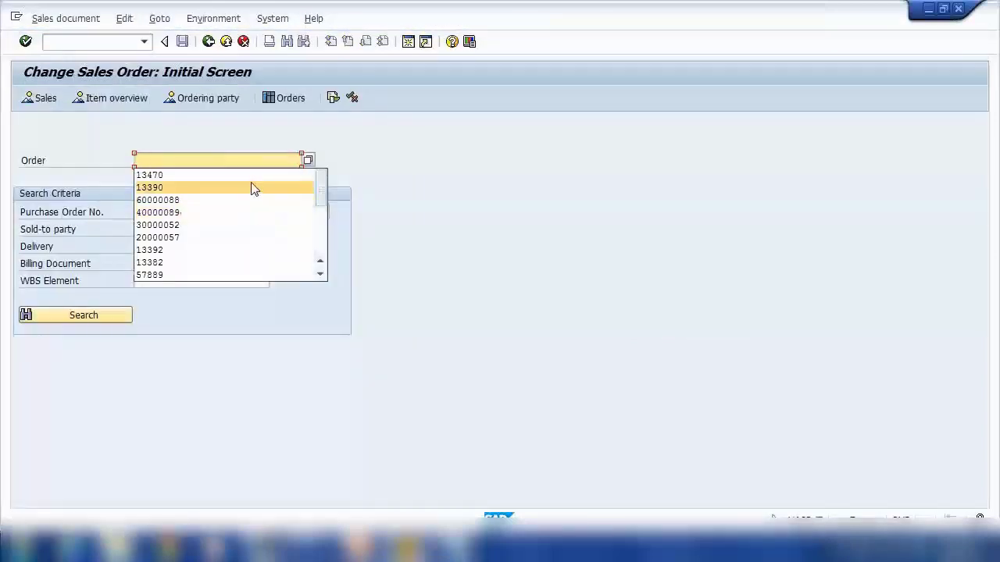
click(252, 187)
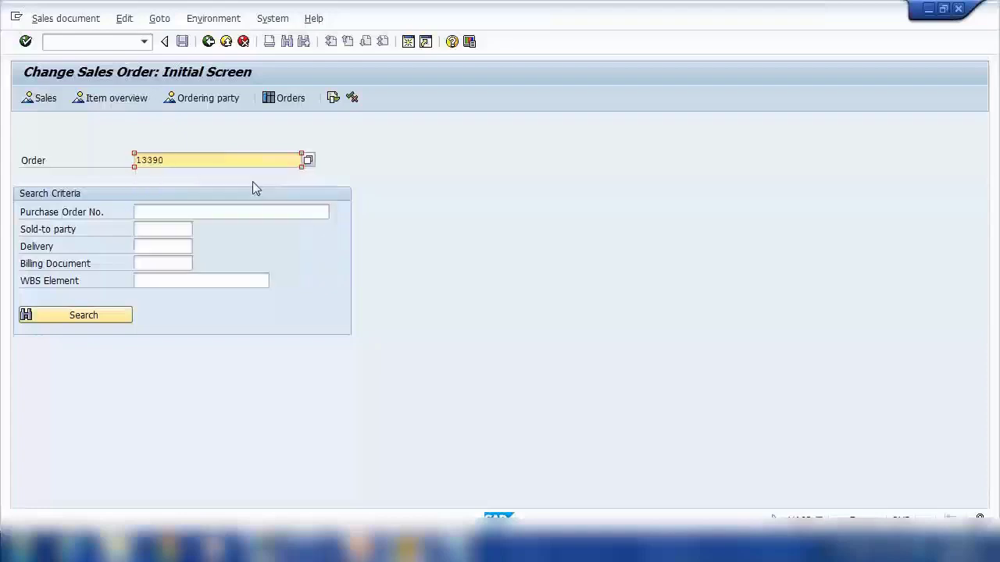
key(Return)
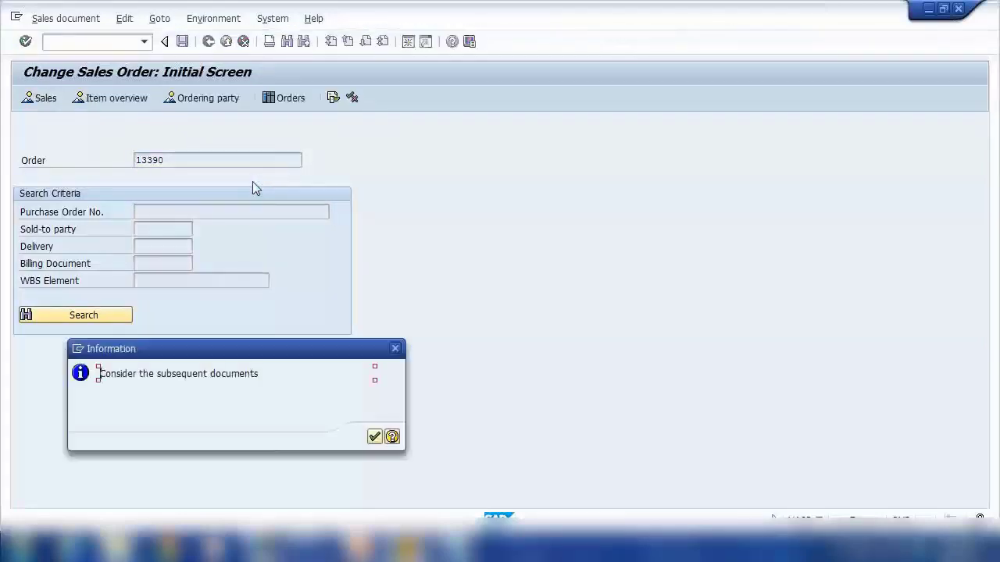
key(Return)
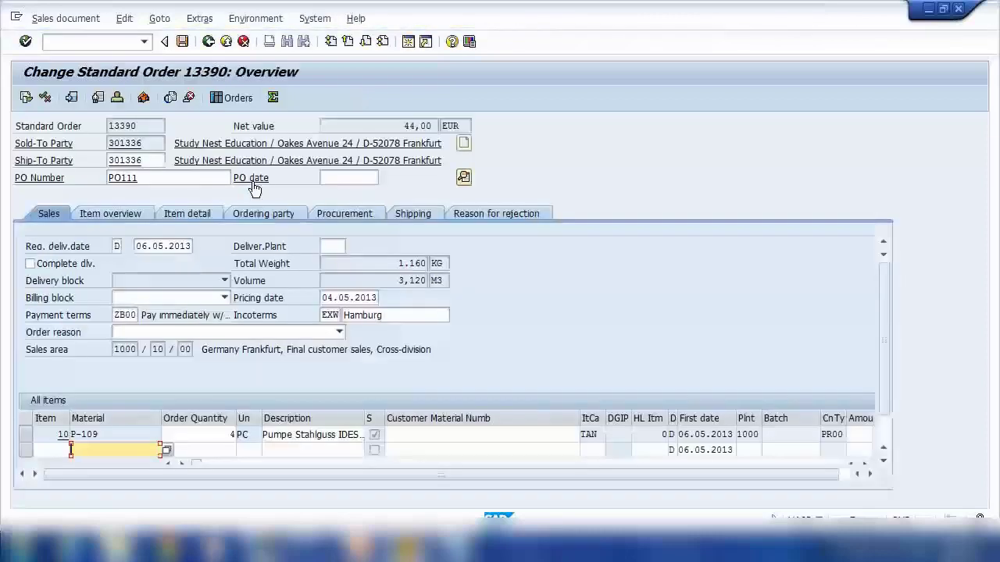
Open the pricing conditions of order item 10, material P-109, and review its condition types down to the end of the pricing elements
click(29, 436)
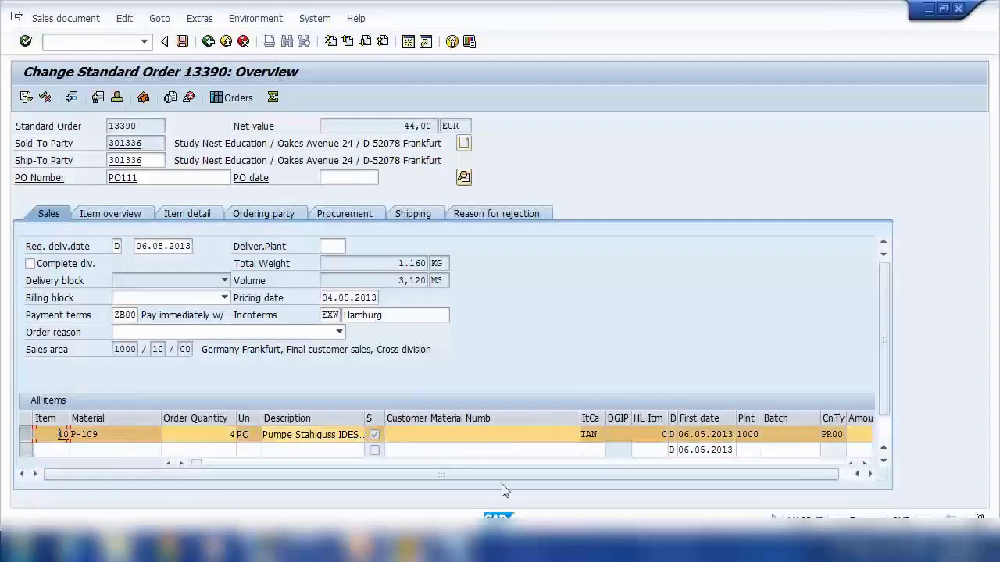
drag(884, 401, 885, 426)
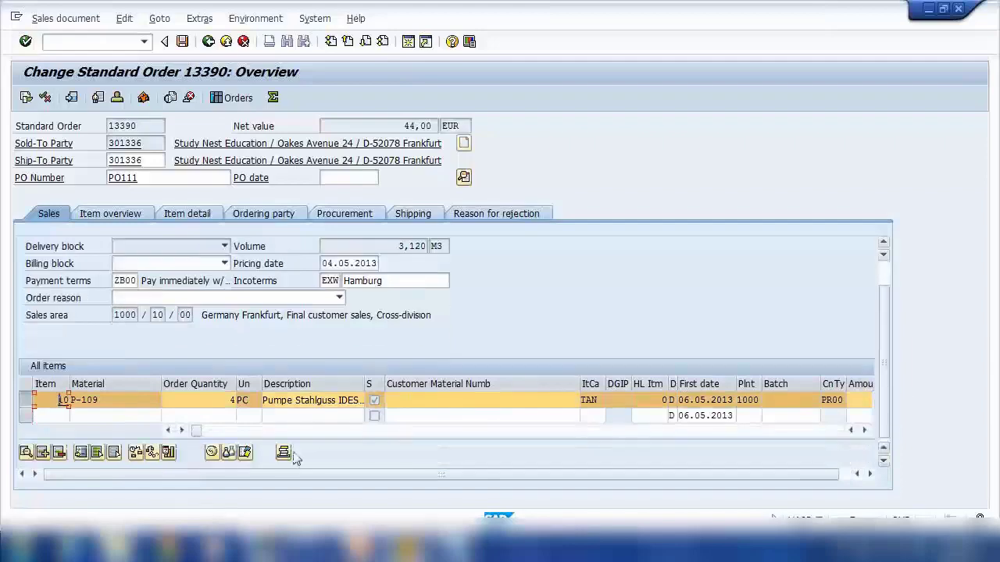
click(211, 452)
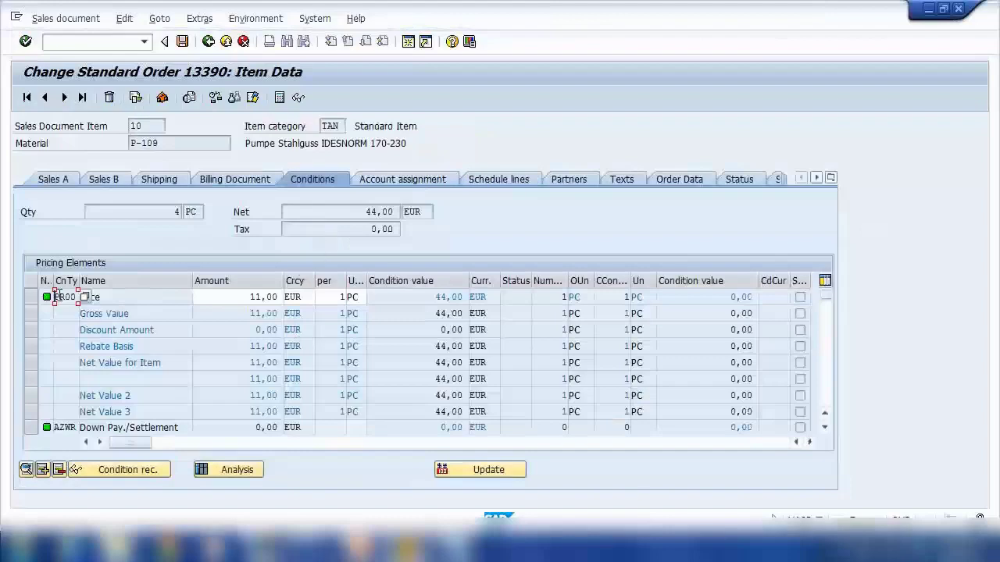
double_click(55, 296)
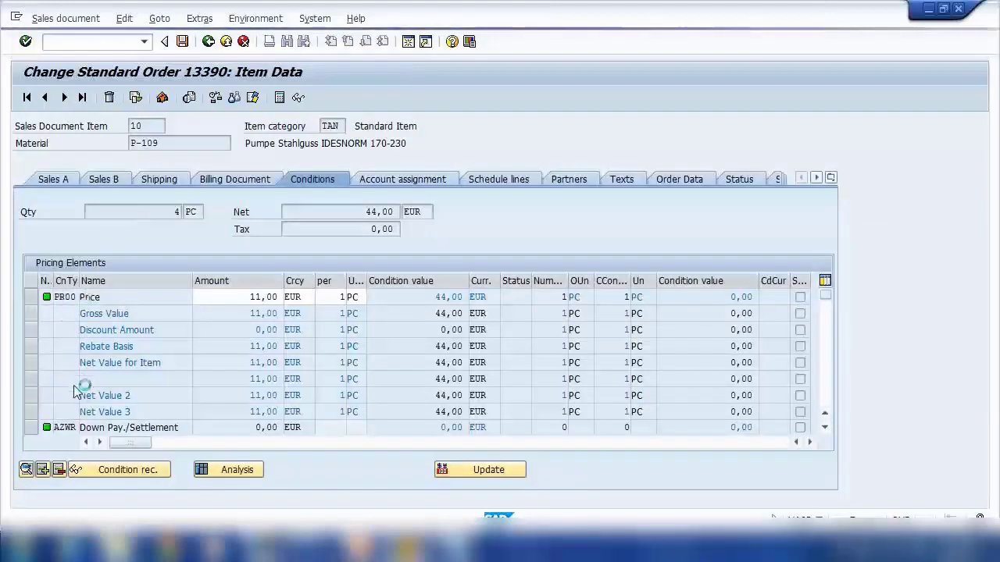
scroll(89, 403, down, 1)
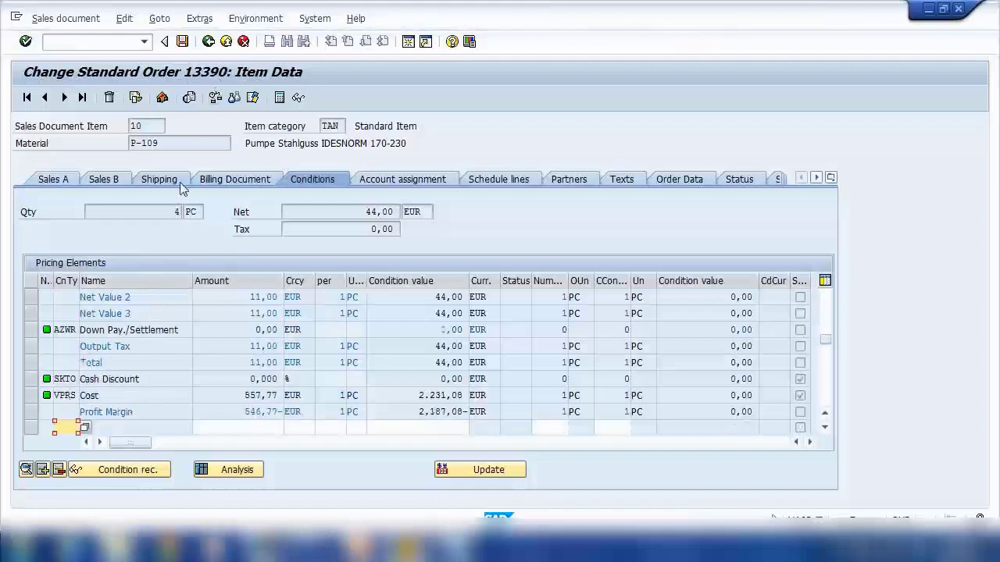
Return to the order overview and narrow the customer material and batch columns to view item 10's condition type and amount
click(209, 41)
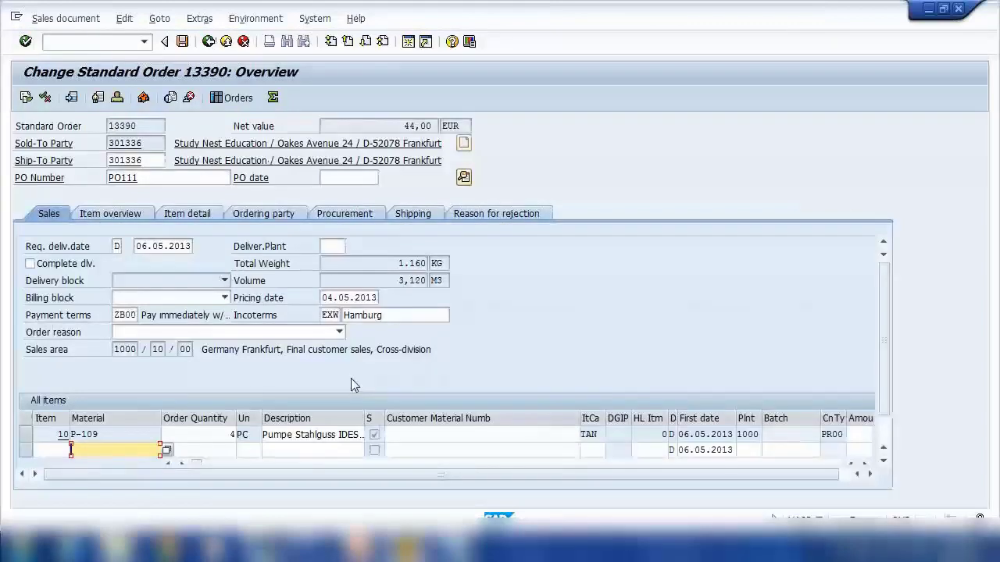
click(28, 434)
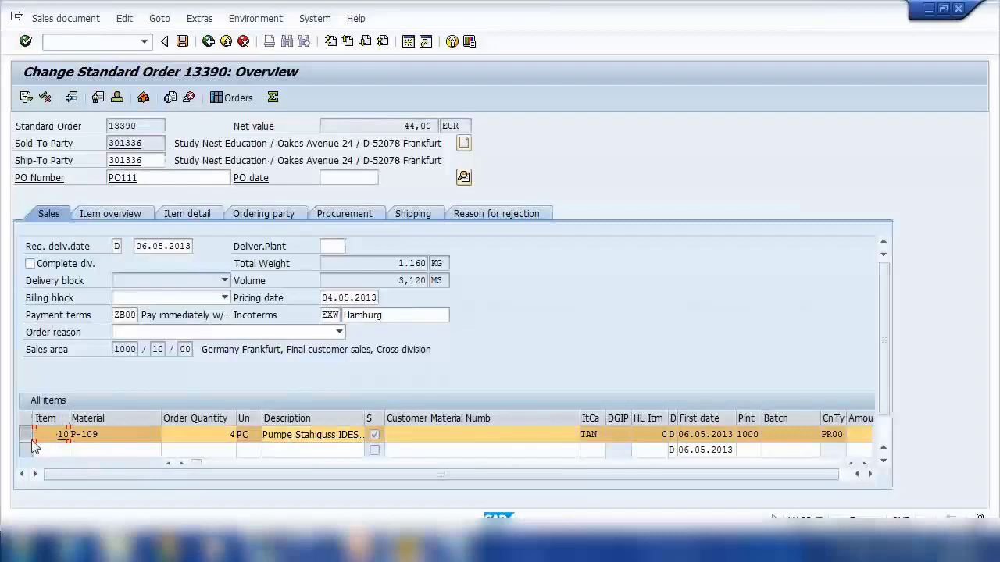
click(30, 434)
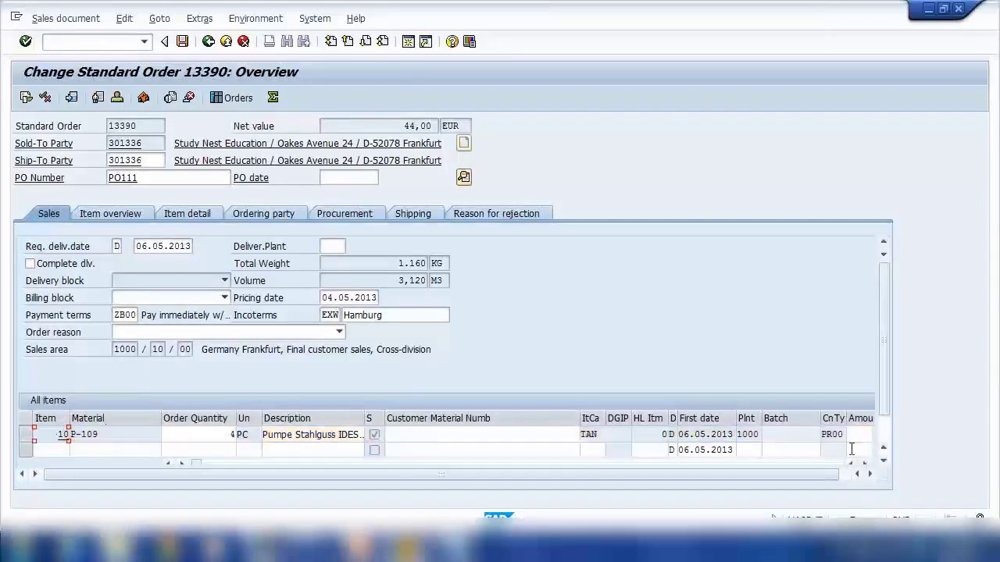
click(821, 435)
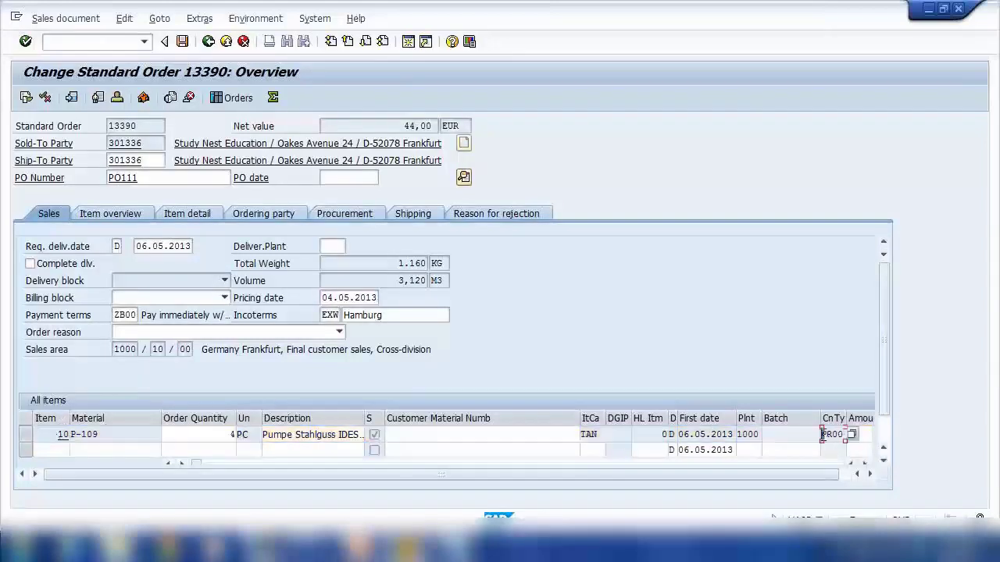
click(870, 475)
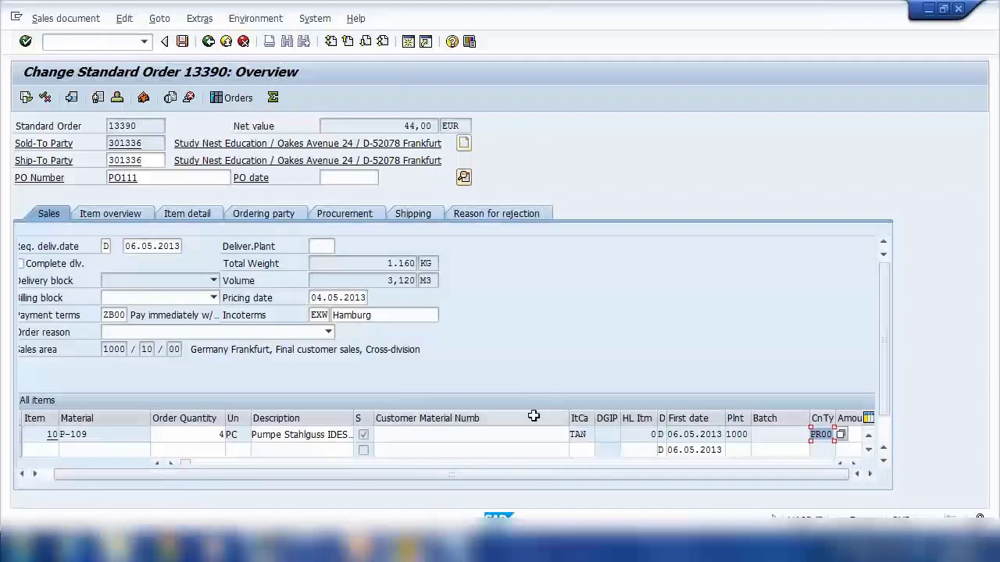
drag(570, 416, 459, 411)
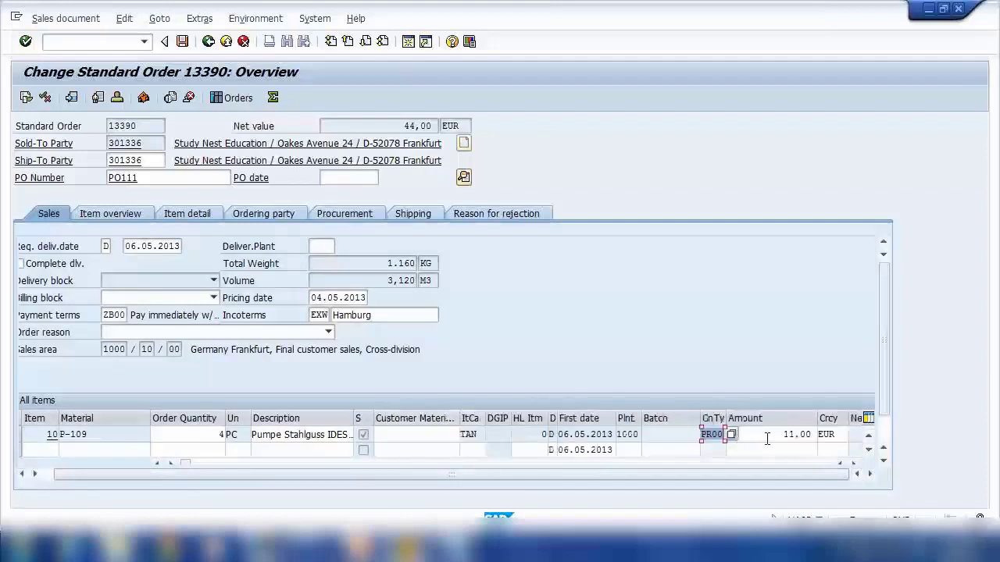
drag(701, 420, 673, 419)
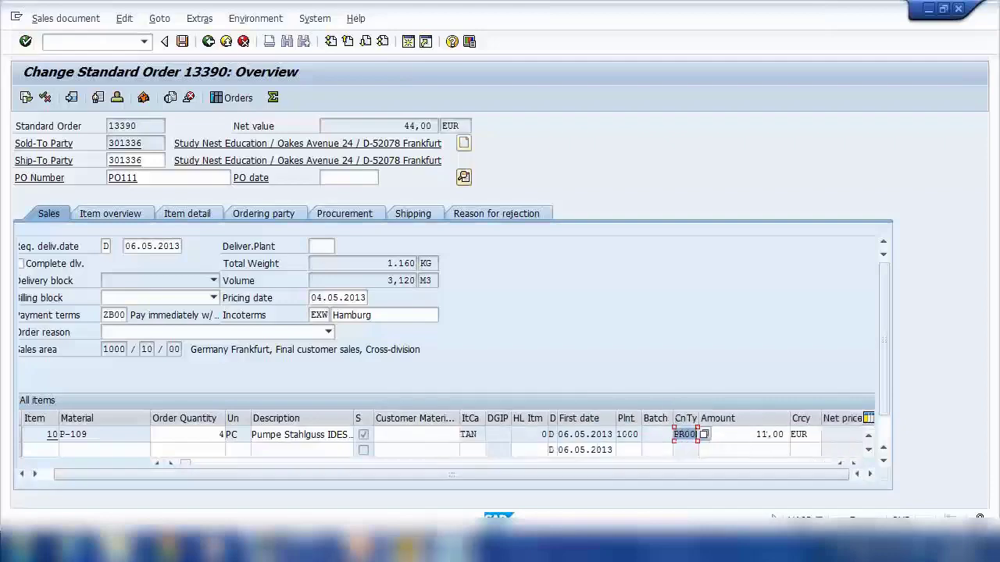
Switch to the pricing procedure determination view to check RVAA01's condition type PR00, and go back to the sales order
mouse_move(455, 549)
click(355, 469)
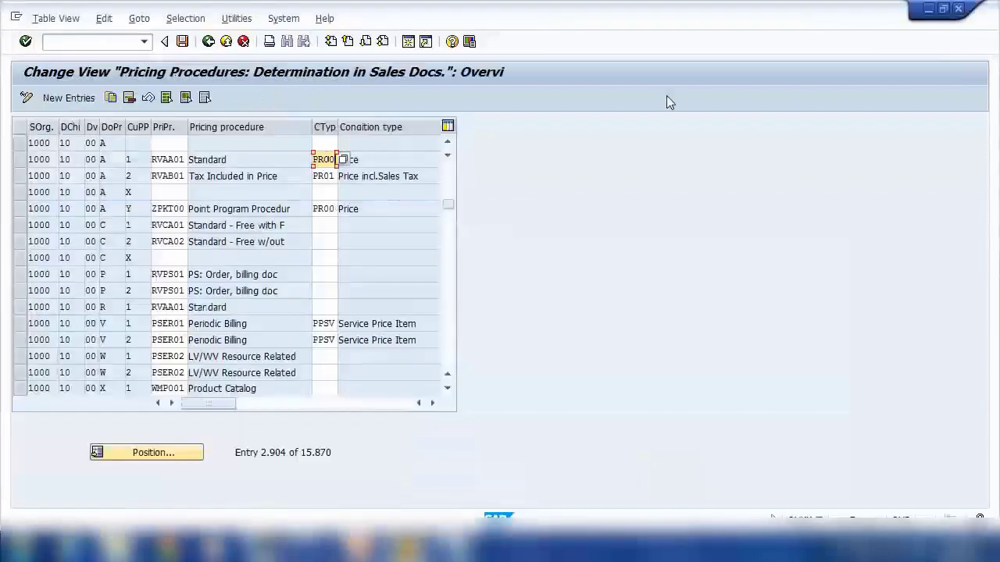
click(928, 9)
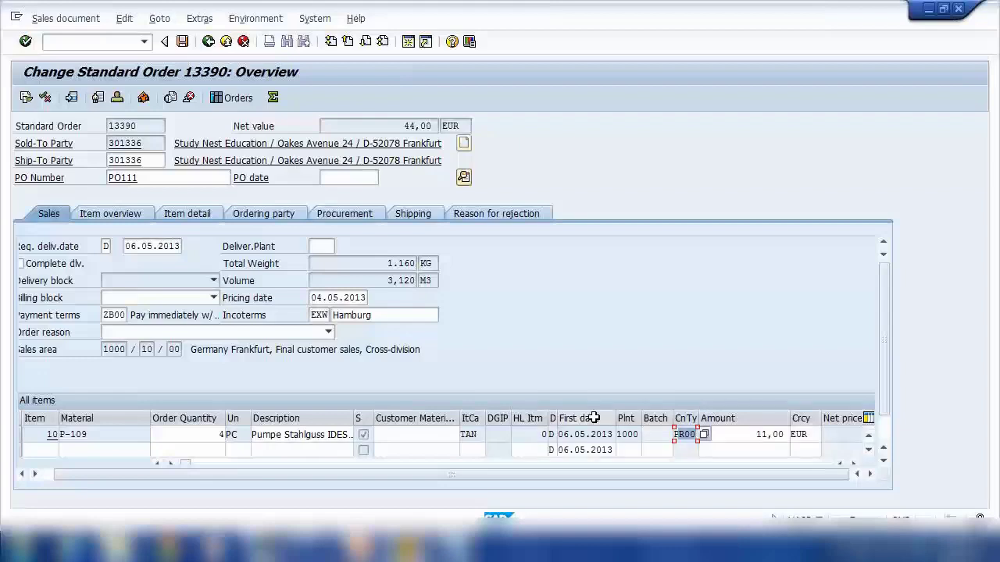
Switch to Notepad and write "==>Condition Types" on the line below the heading
click(455, 551)
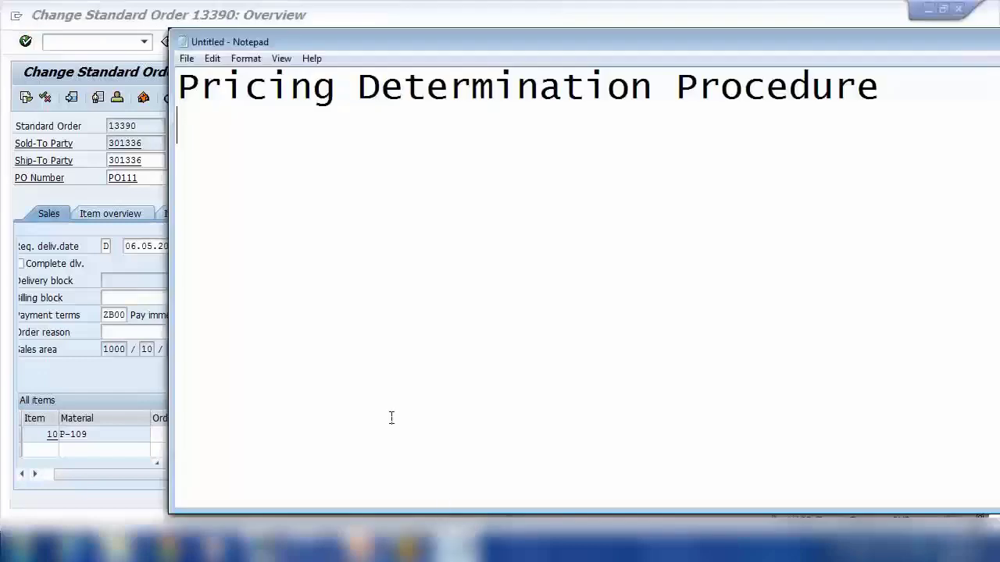
drag(464, 46, 353, 41)
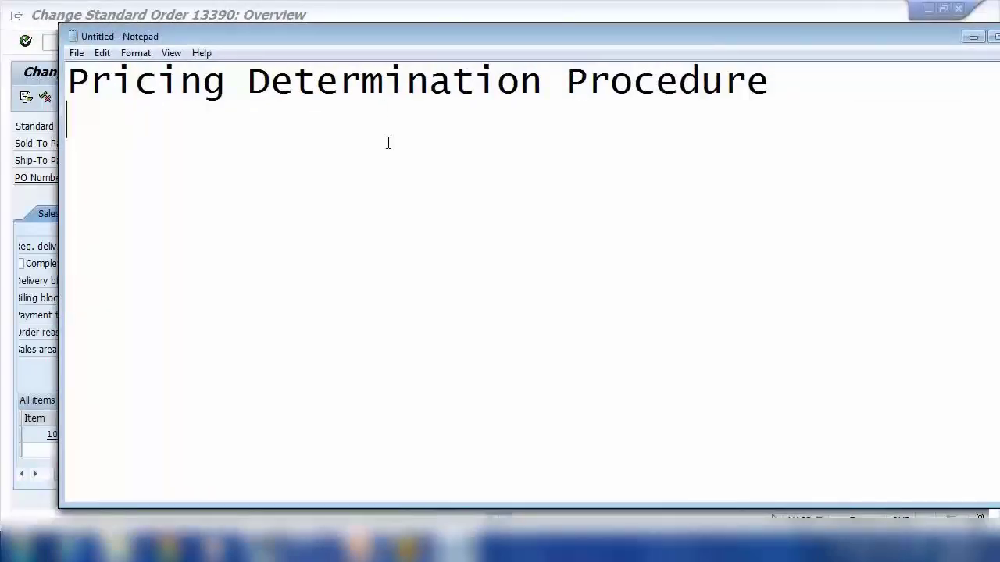
text(Condi)
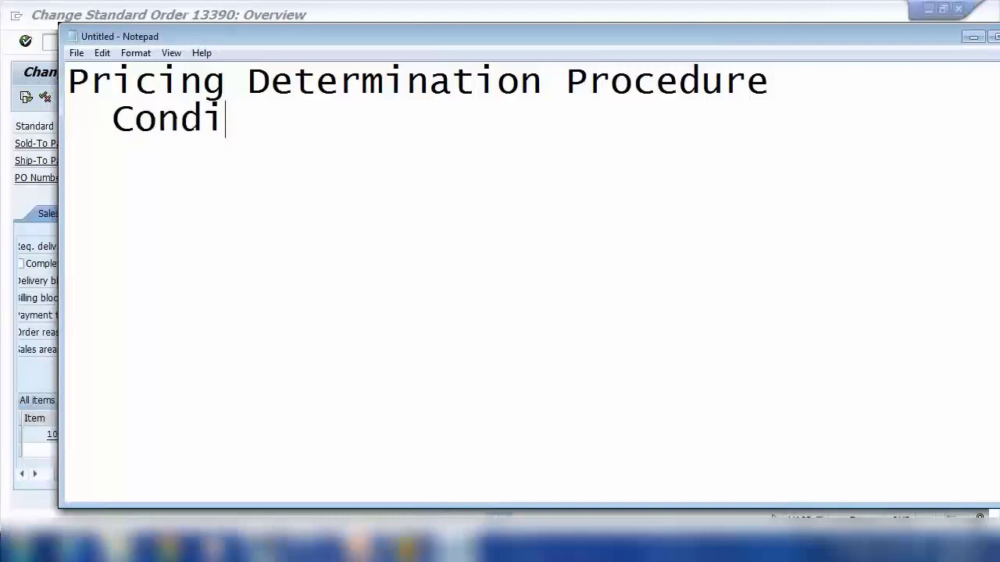
text(tion Types)
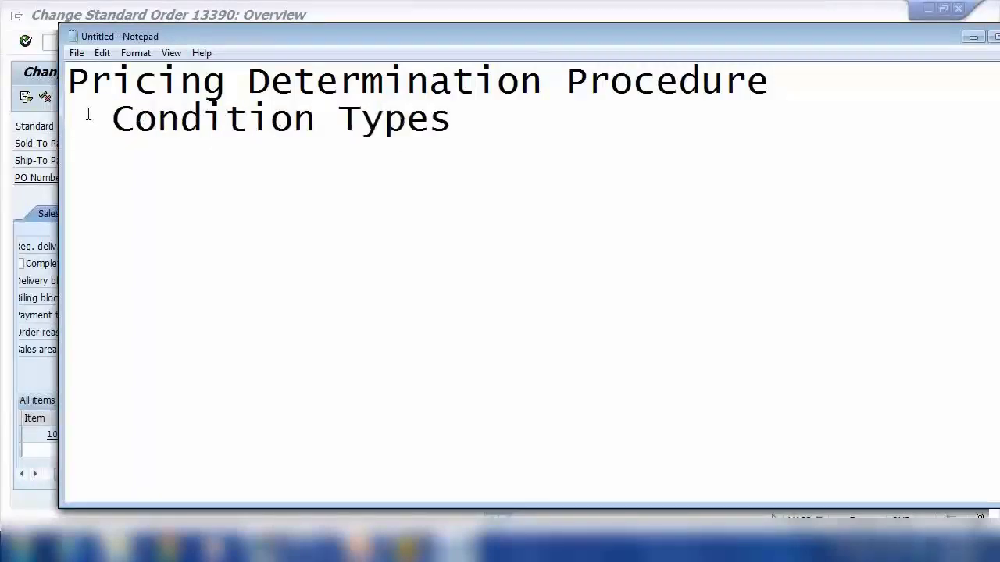
text(==>)
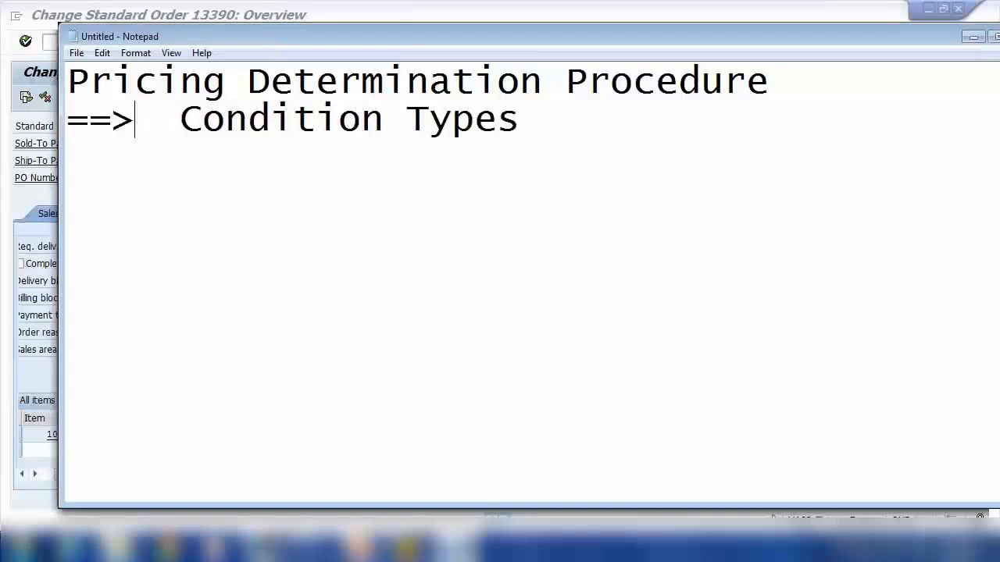
key(Delete)
key(Delete)
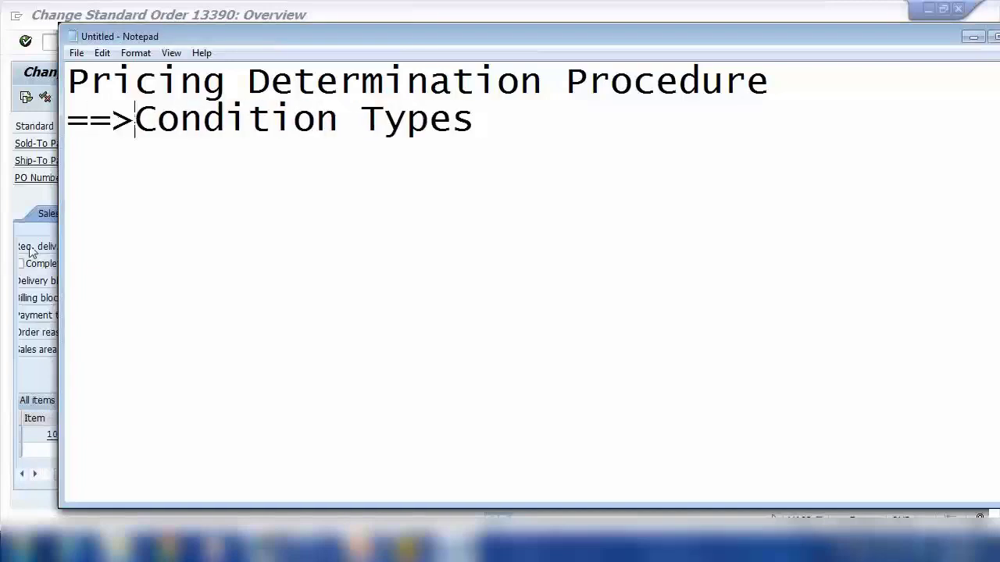
Switch back to the SAP customizing session, leave the determination view, and open the Maintain pricing procedures activity
click(25, 206)
mouse_move(321, 459)
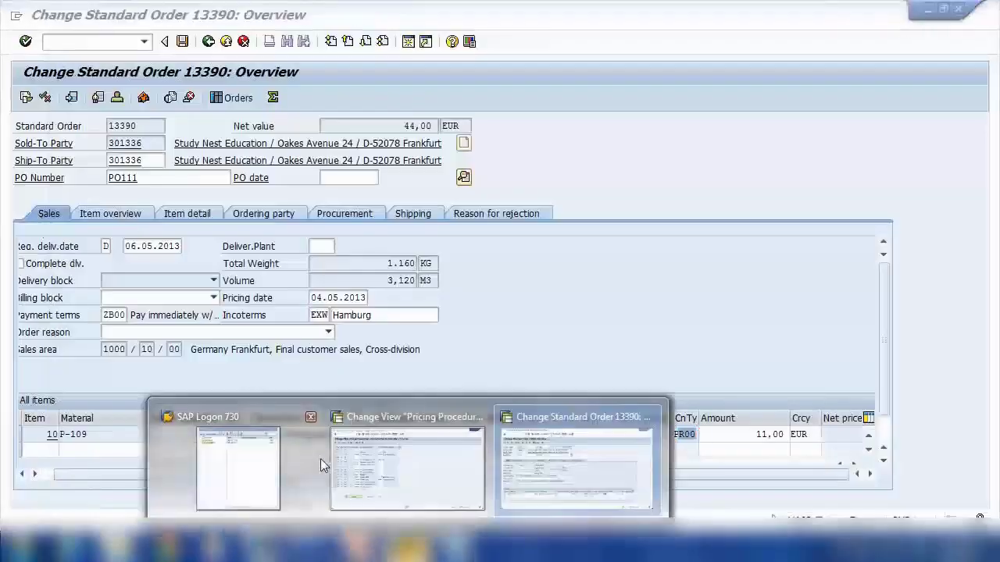
click(367, 453)
key(F3)
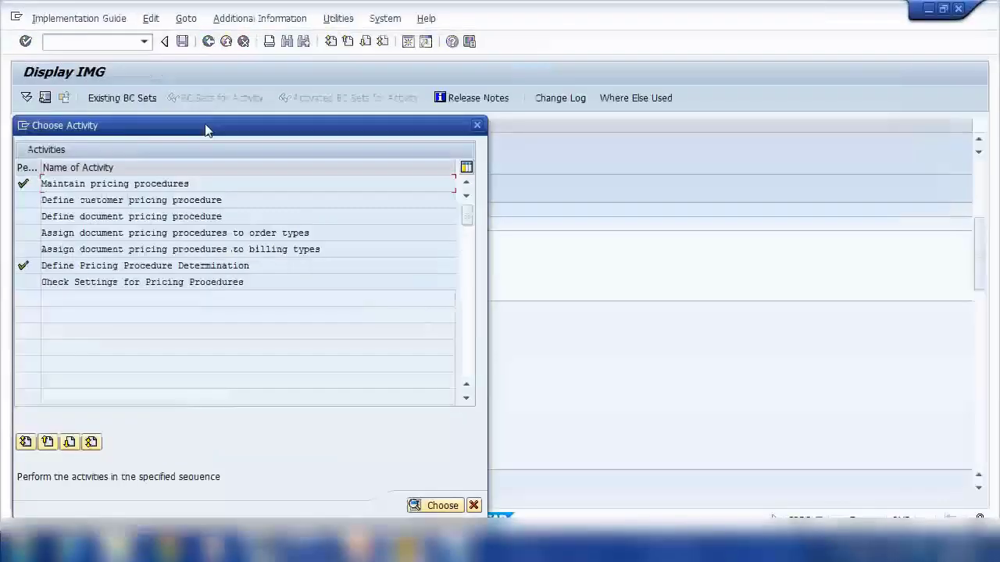
double_click(160, 184)
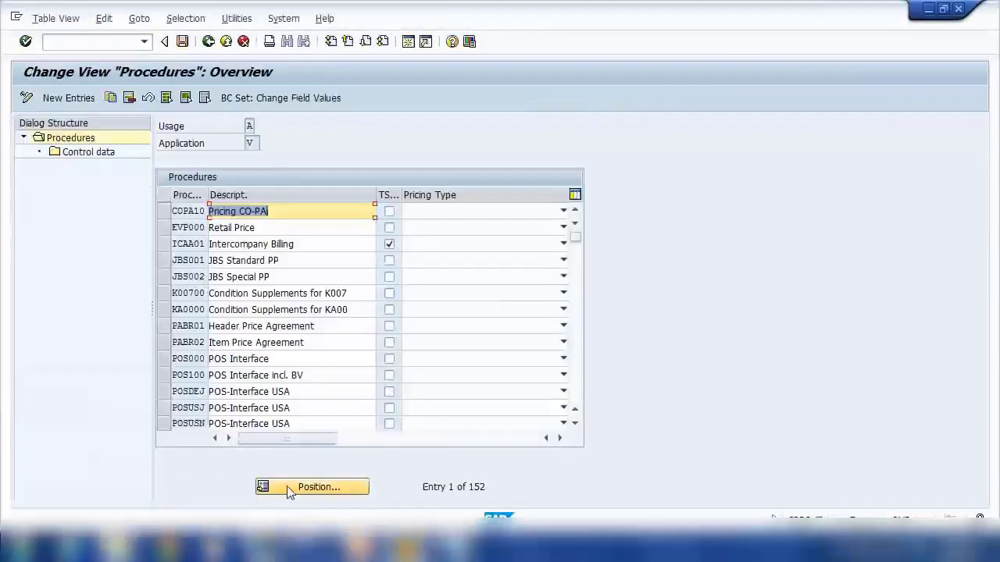
Position the procedures list at rvaa and select the RVAA01 Standard procedure
click(291, 486)
text(r)
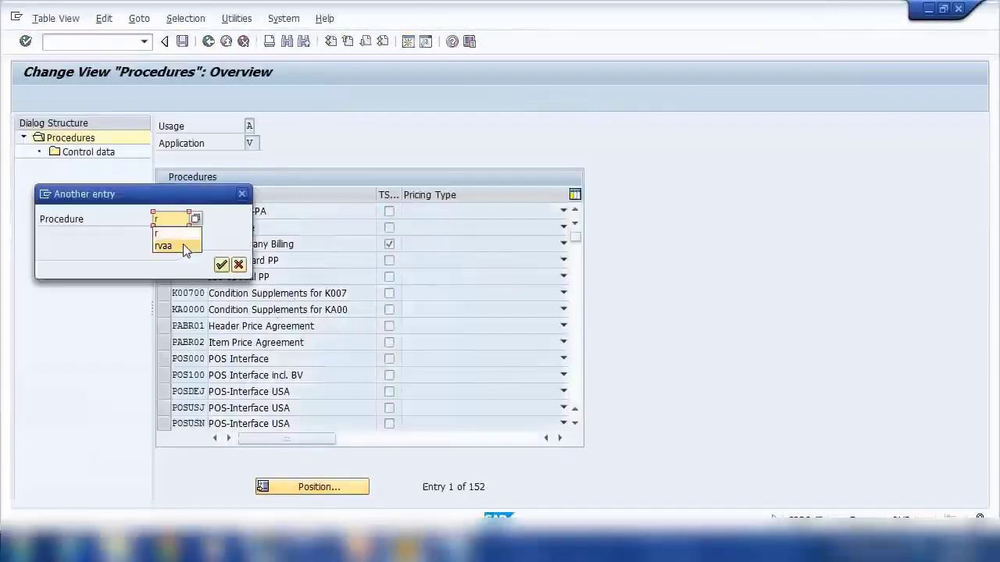
click(185, 245)
key(Return)
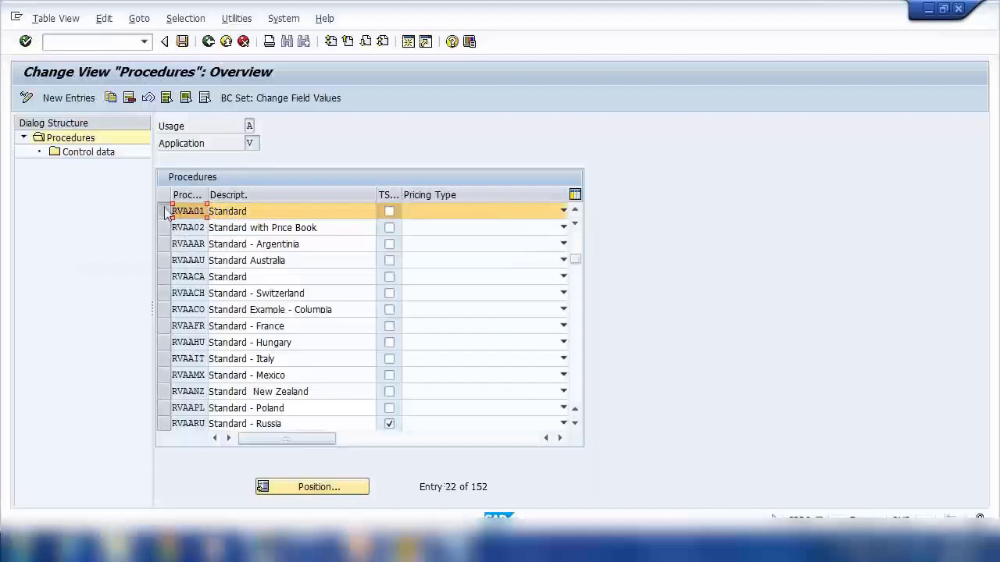
Open the control data of procedure RVAA01 and look through its condition types, including PR00 and PB00
double_click(92, 152)
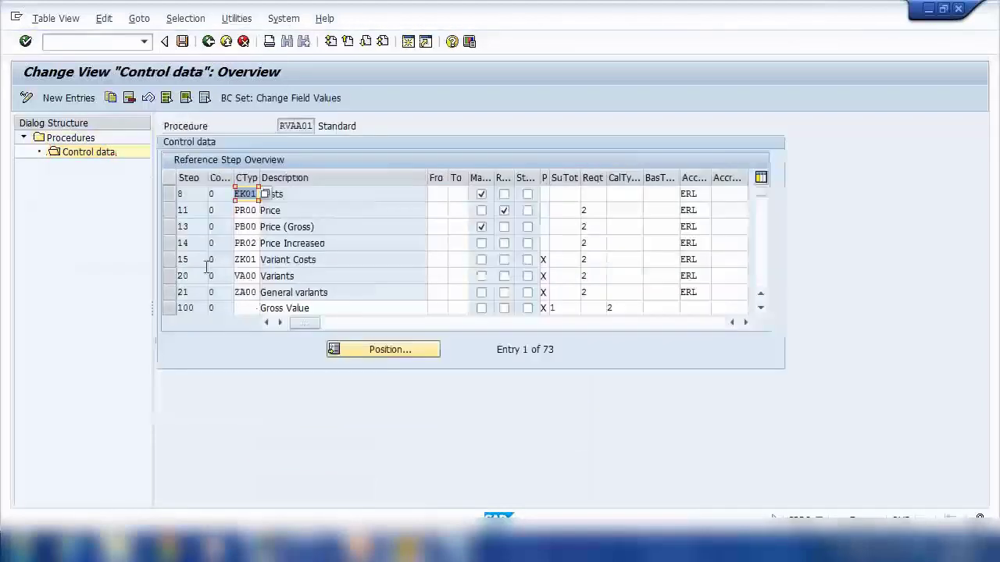
click(244, 211)
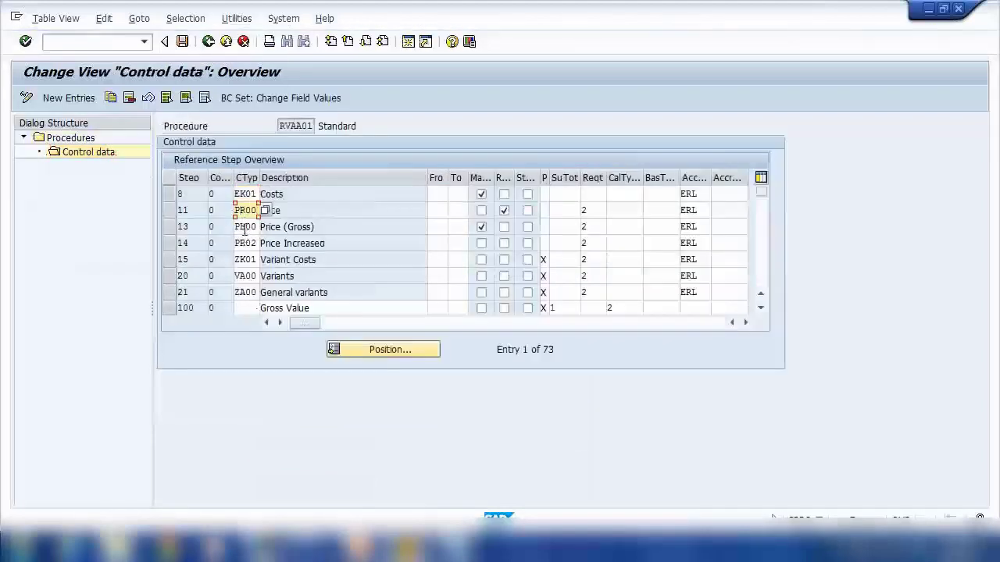
click(244, 227)
scroll(249, 258, down, 4)
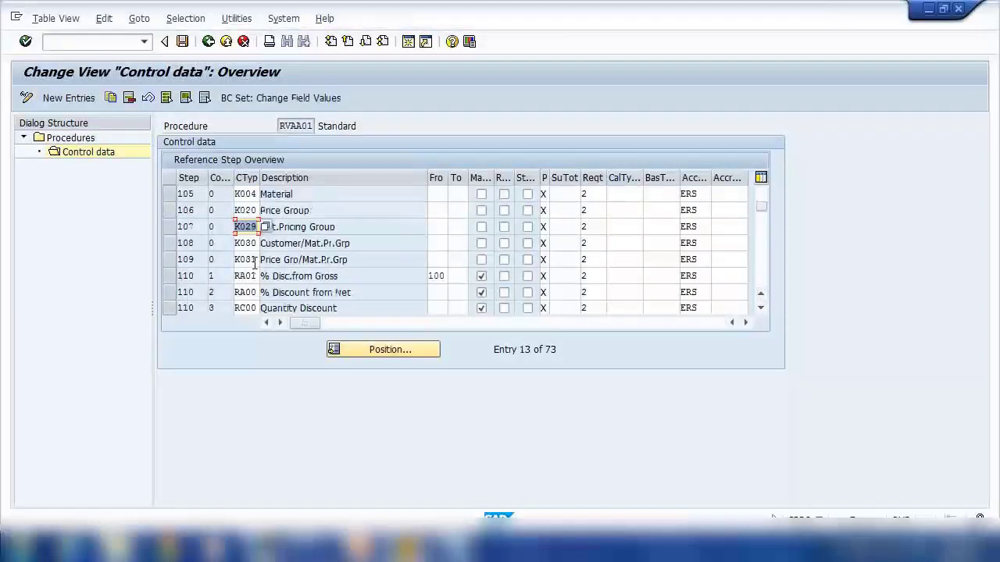
scroll(262, 268, down, 1)
Switch to Notepad and write an indented "==>Access Sequence" on a new line below Condition Types
click(459, 546)
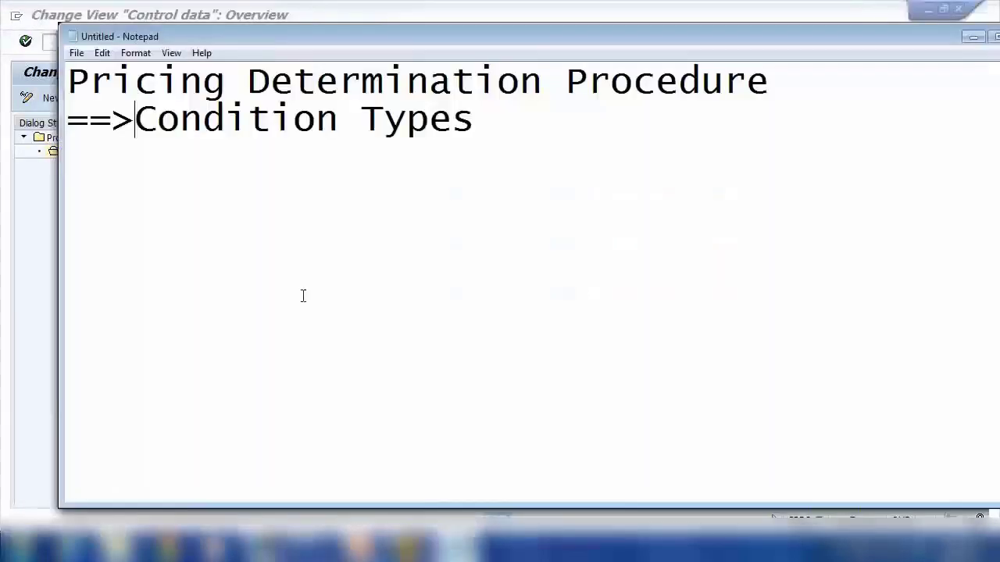
drag(159, 88, 207, 89)
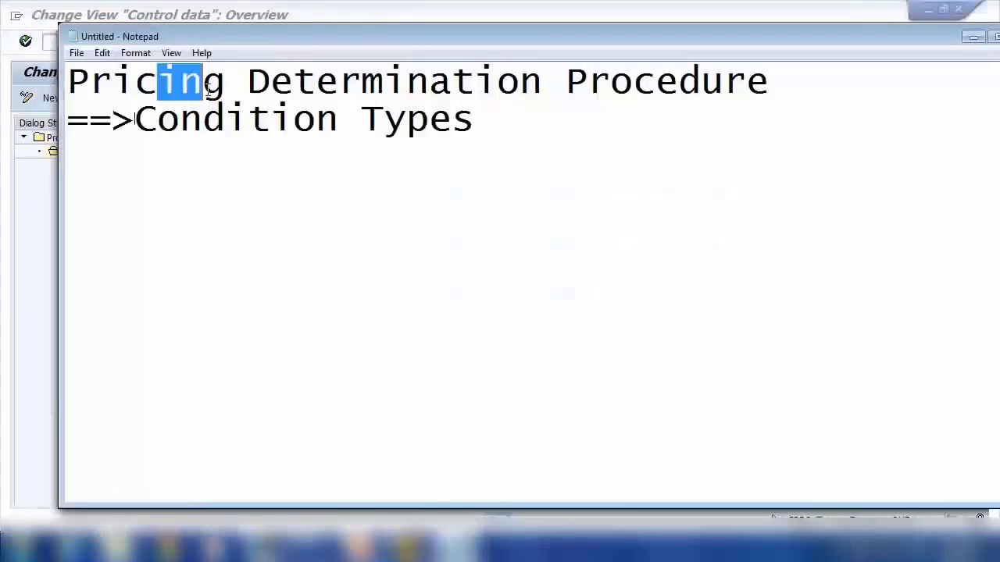
click(495, 126)
key(Return)
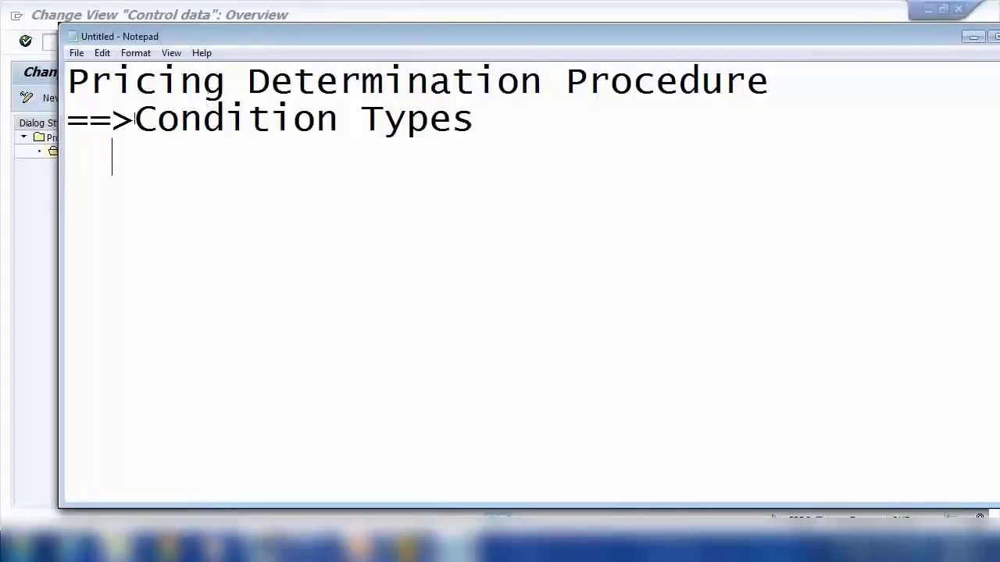
text(==>)
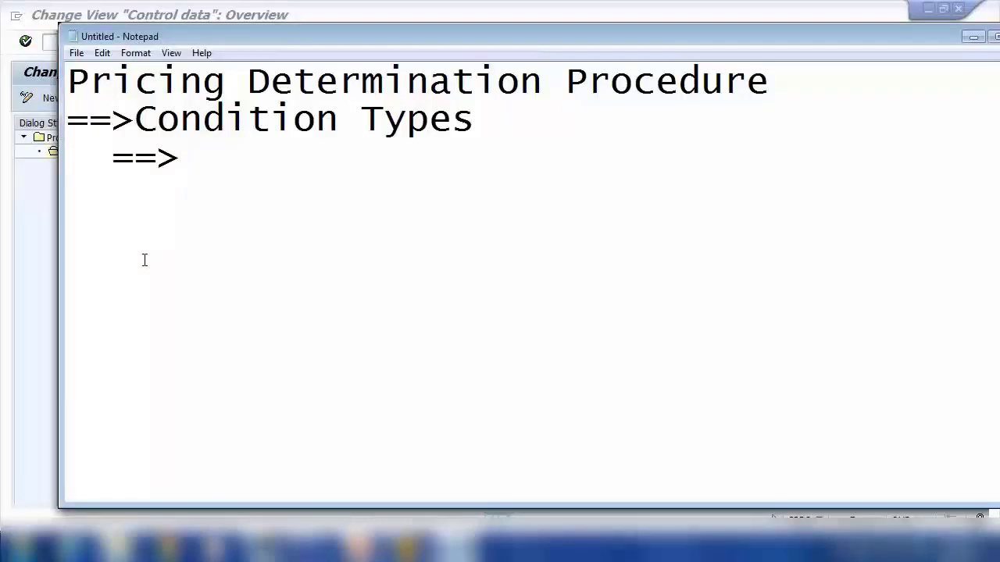
text(Access )
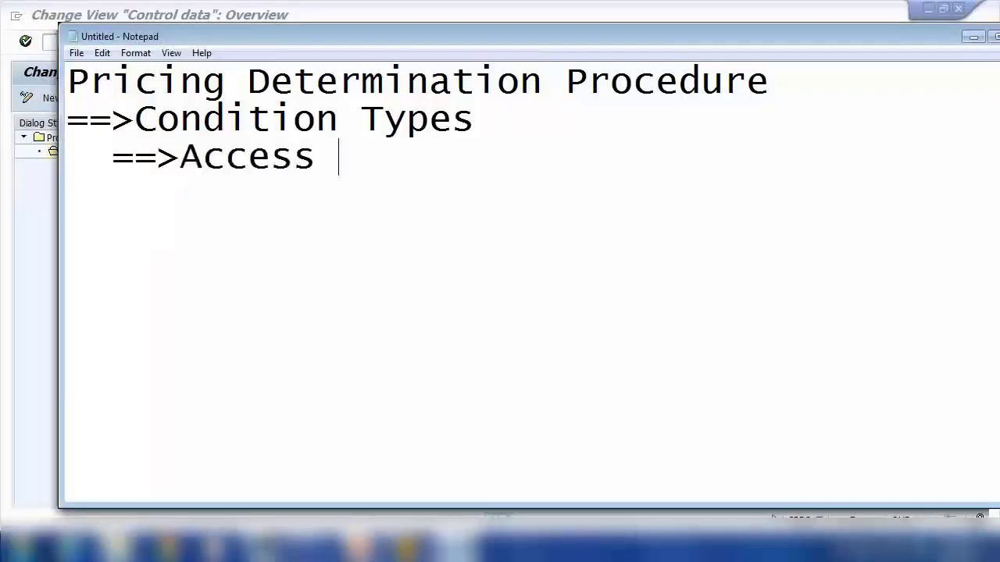
text(Sequence)
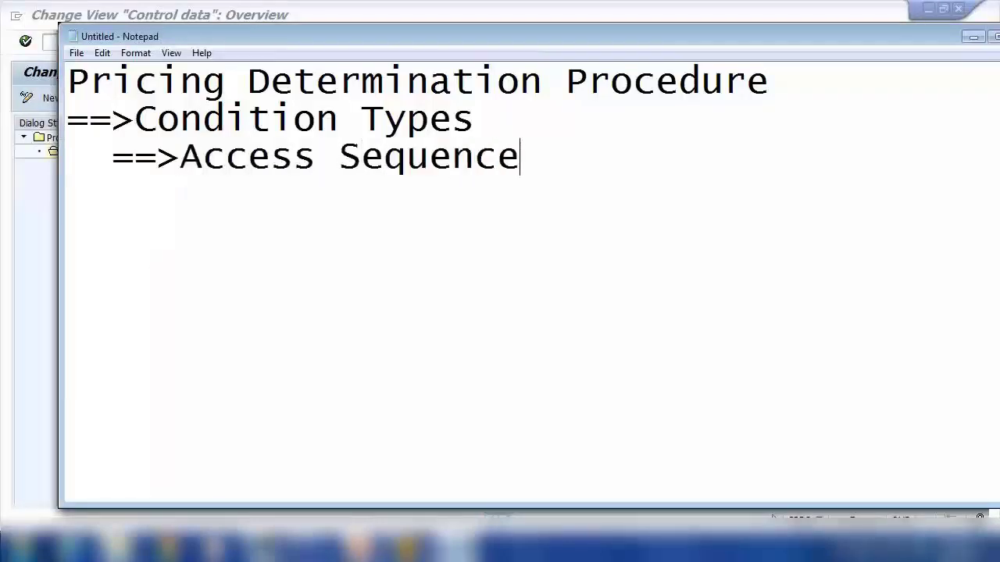
Switch back to SAP and return to condition type PR00 at the start of RVAA01's control data
click(43, 273)
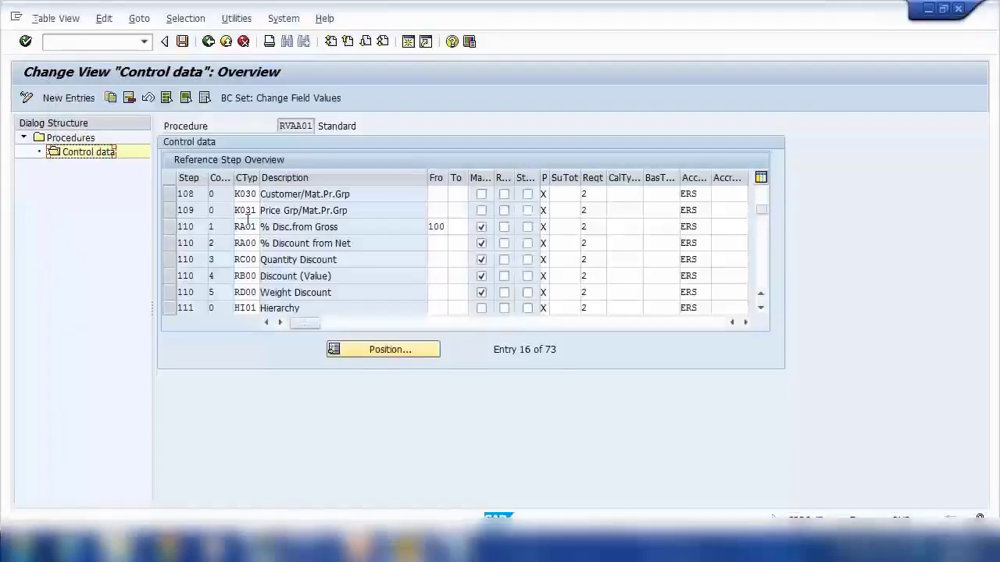
click(762, 197)
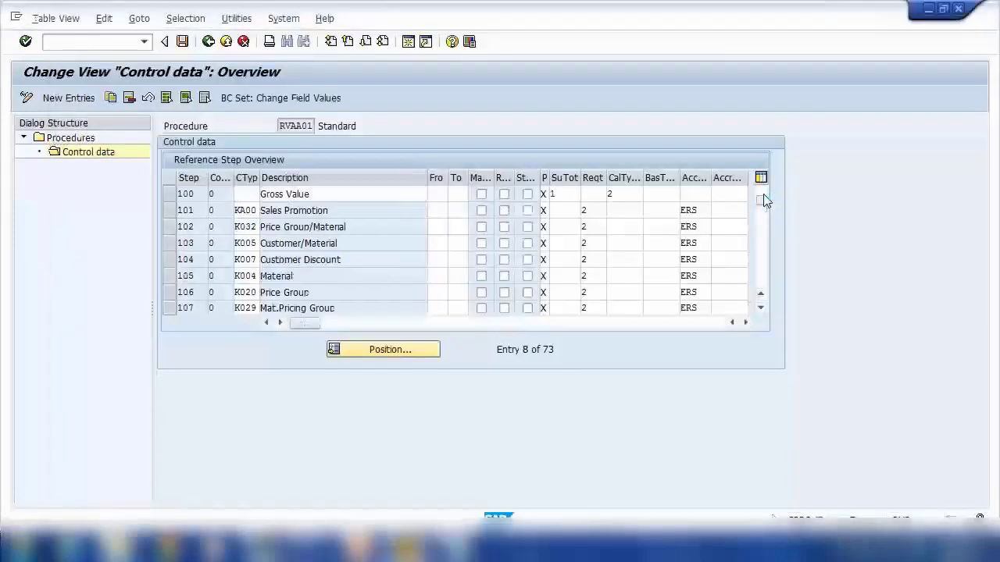
click(762, 197)
click(245, 210)
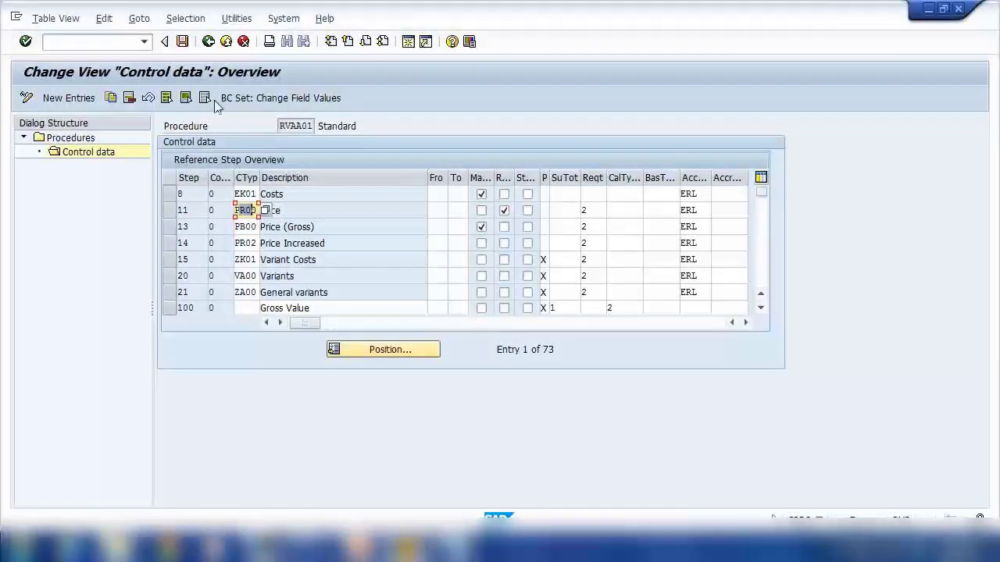
Leave the pricing procedures and open the Maintain Condition Types activity under Define Condition Types
click(208, 41)
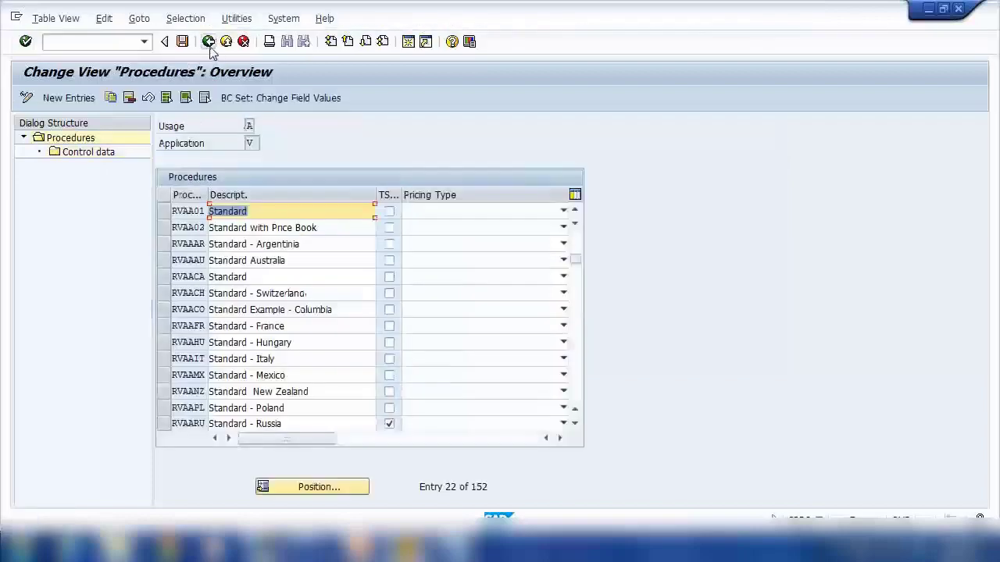
key(F3)
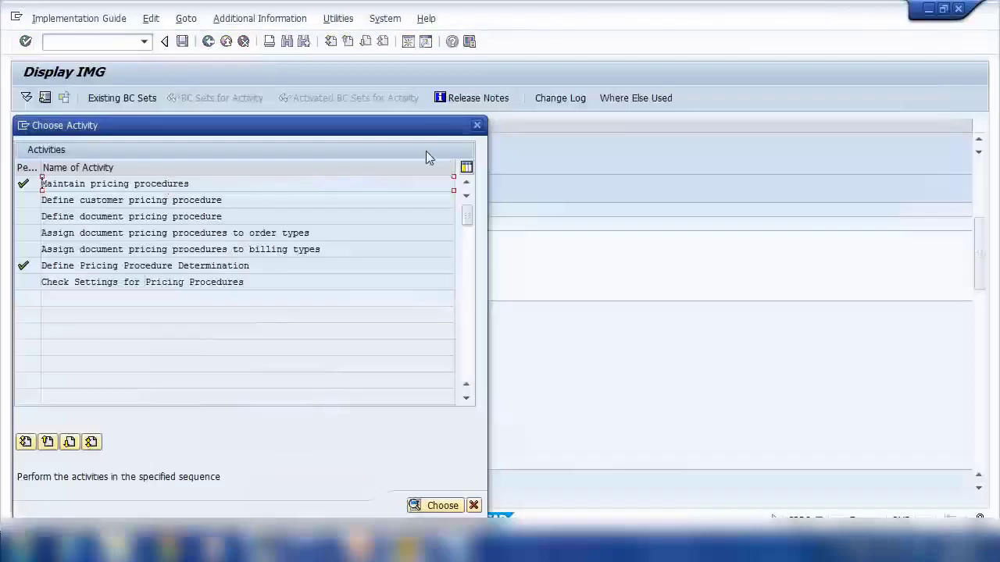
key(F3)
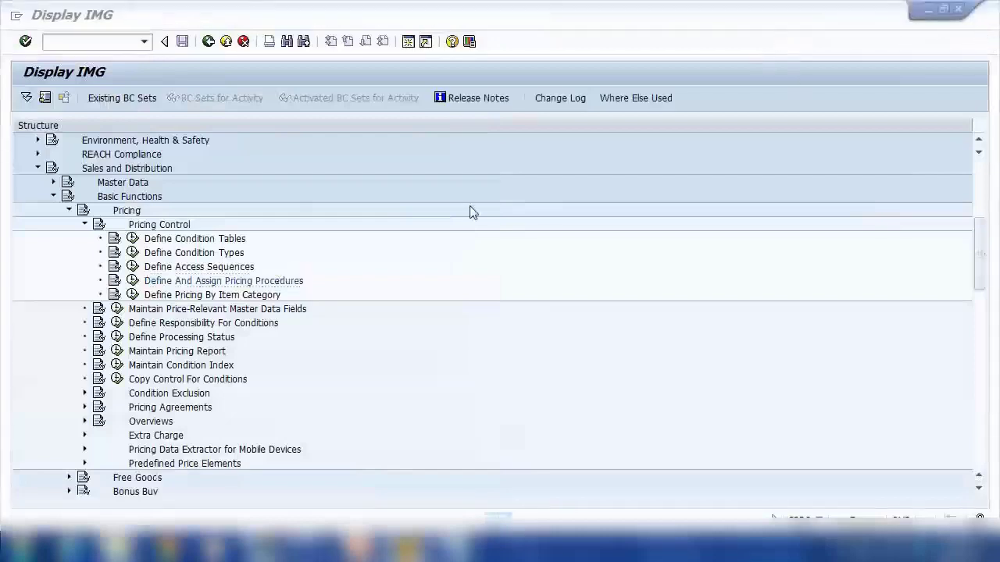
click(132, 253)
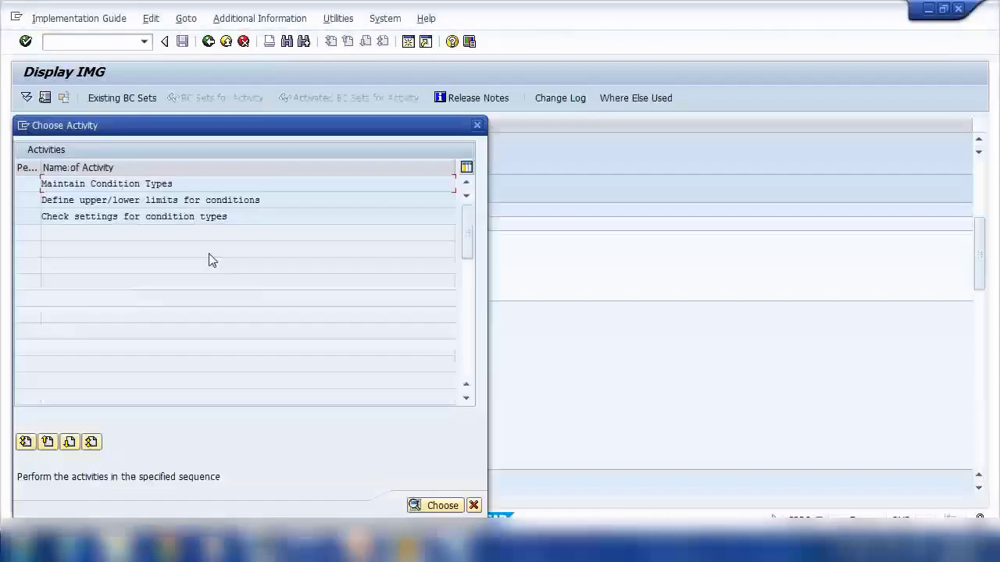
double_click(226, 223)
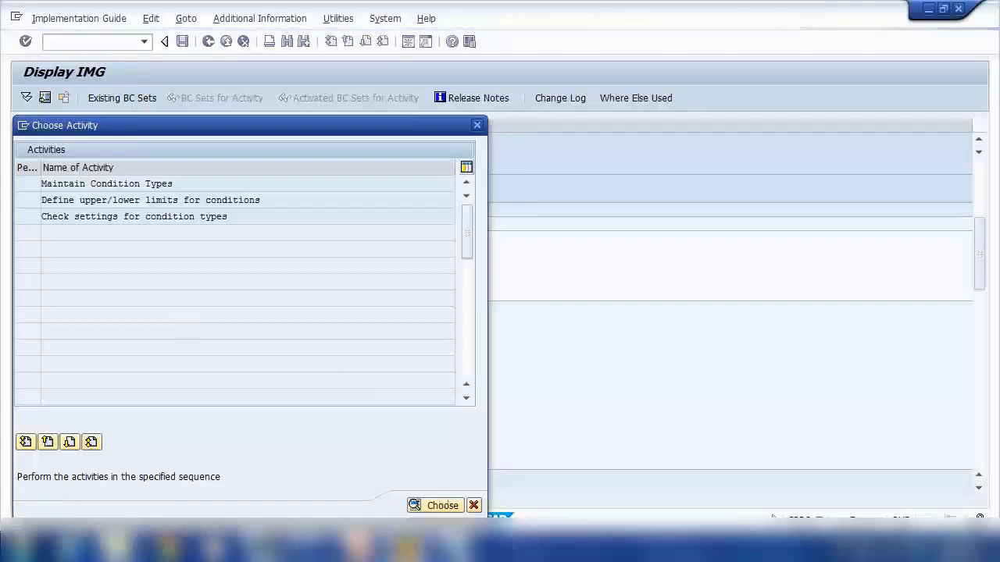
Switch to Notepad and start a further indented line with "==>" below Access Sequence
key(alt+Tab)
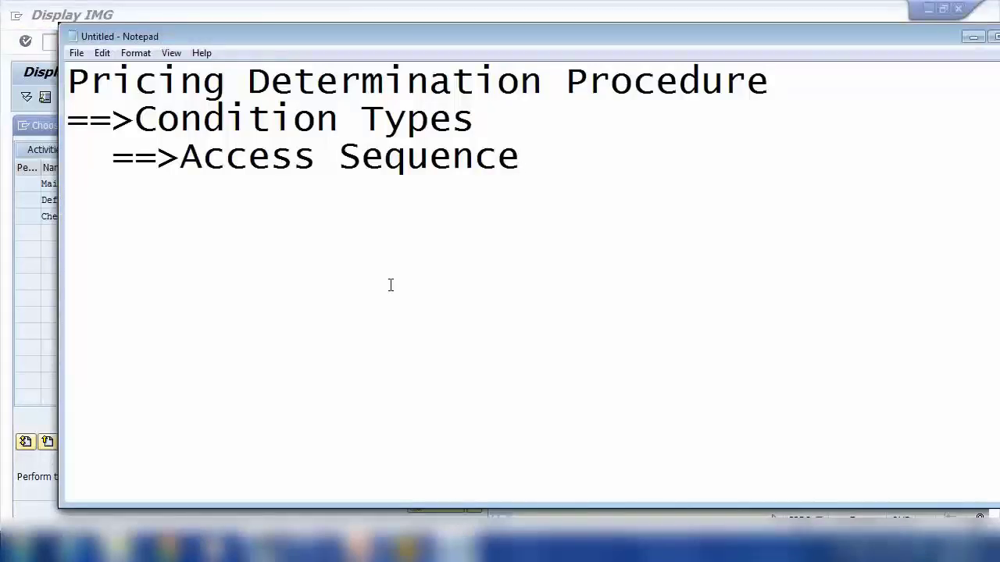
key(Return)
text(==>)
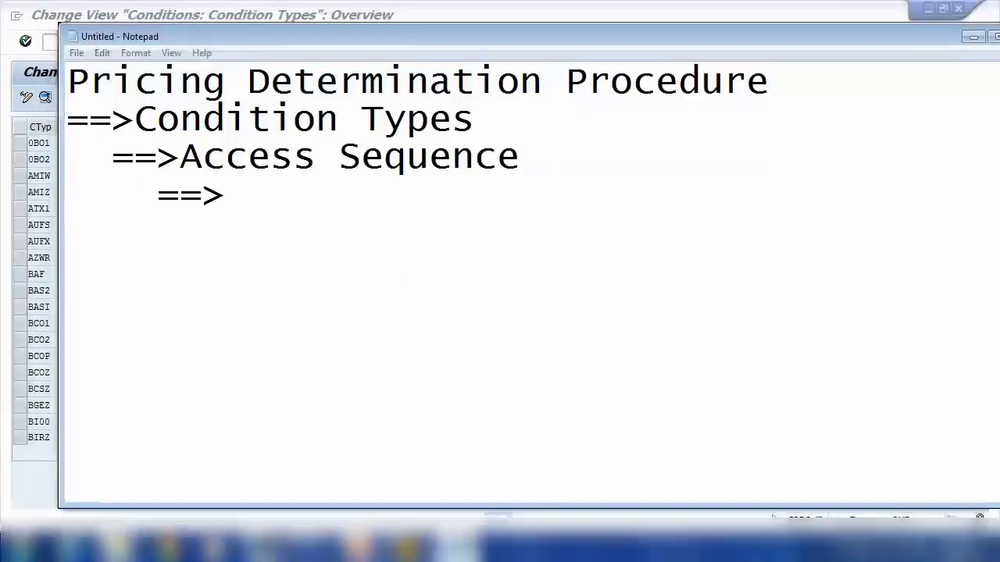
Back in SAP, position the condition types list at pr00 and open the details of PR00 Price to check its access sequence
key(alt+Tab)
click(176, 486)
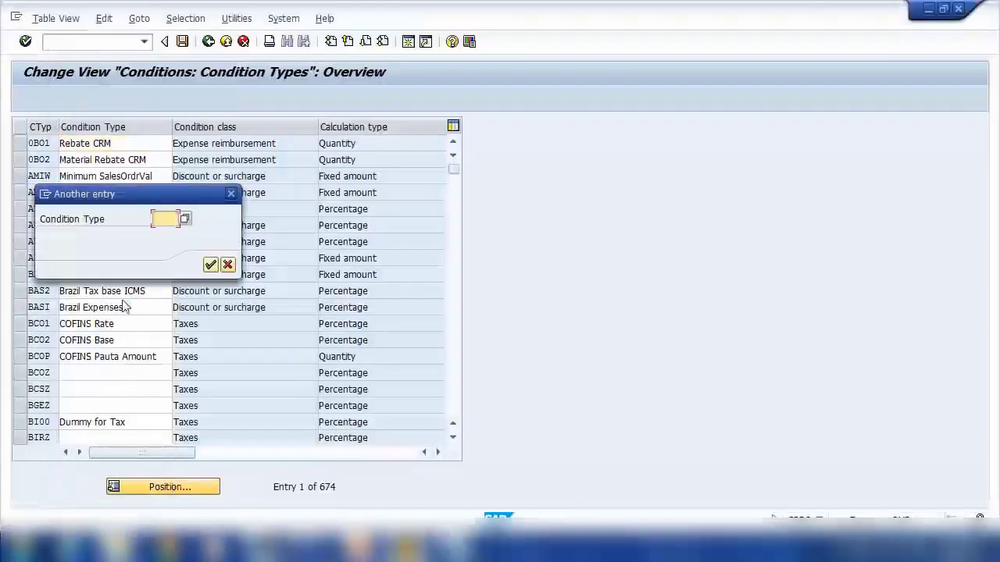
text(pr00)
key(Return)
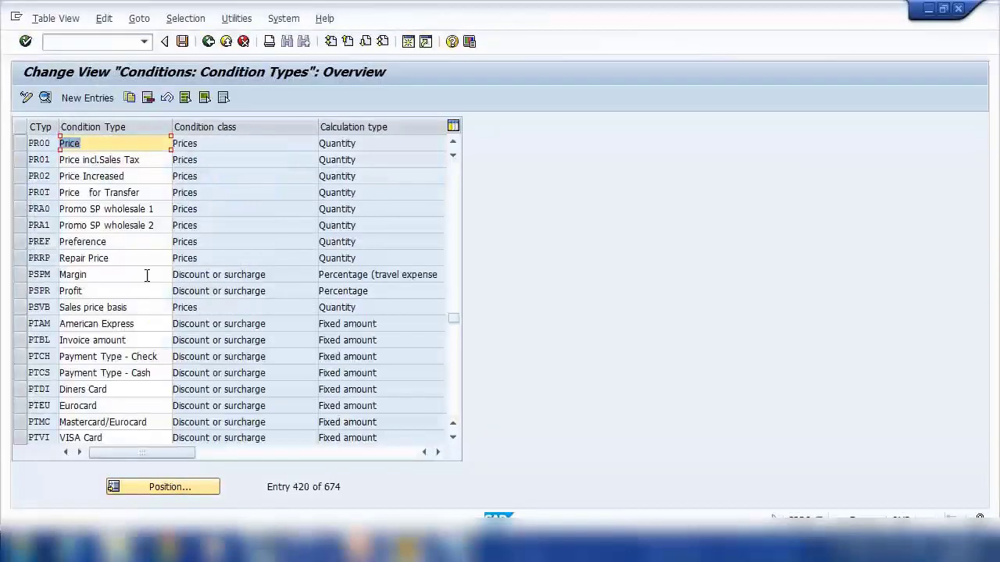
click(20, 143)
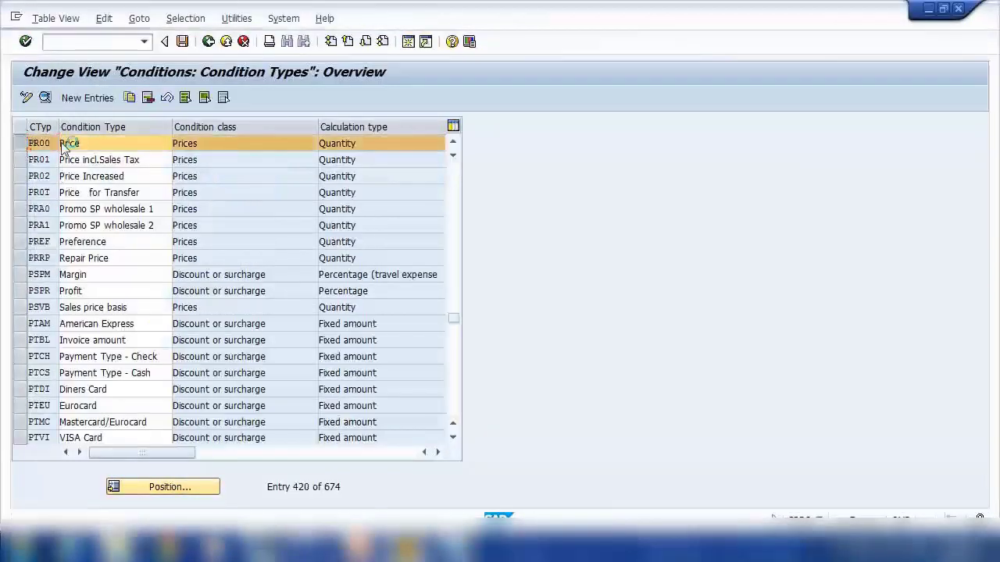
double_click(102, 160)
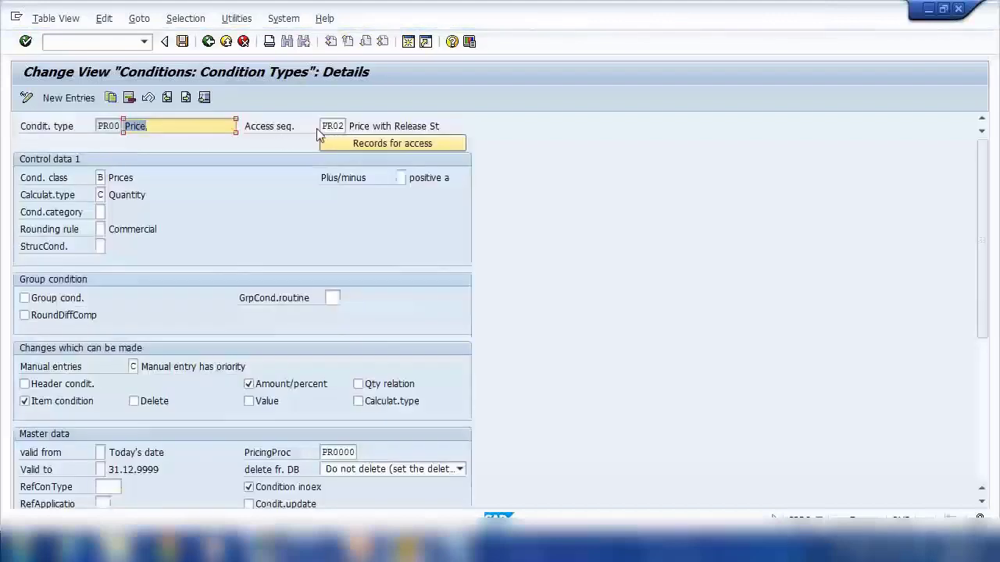
click(324, 125)
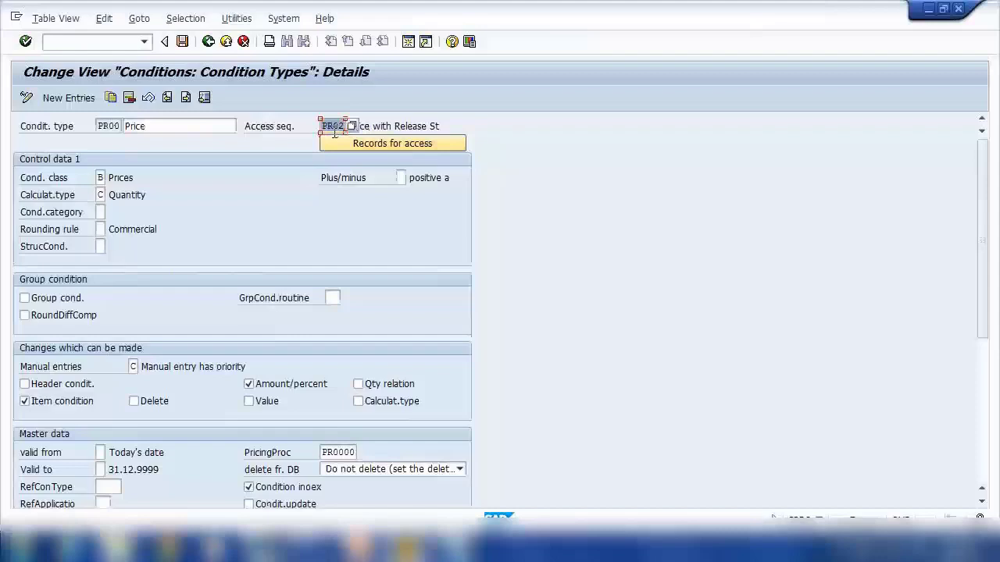
Switch to Notepad and append "(RVAA01)" to the Pricing Determination Procedure heading
click(461, 550)
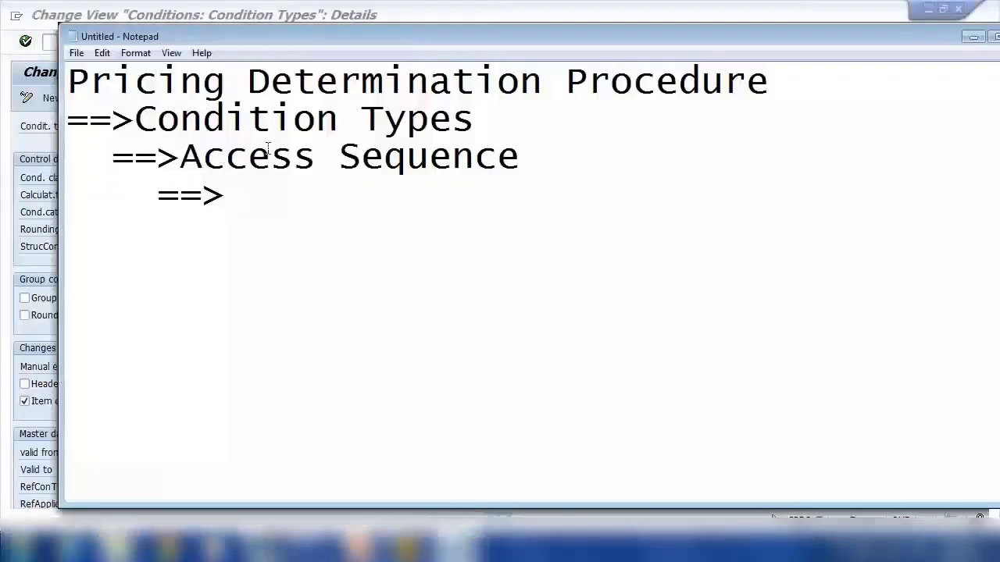
click(500, 115)
click(789, 81)
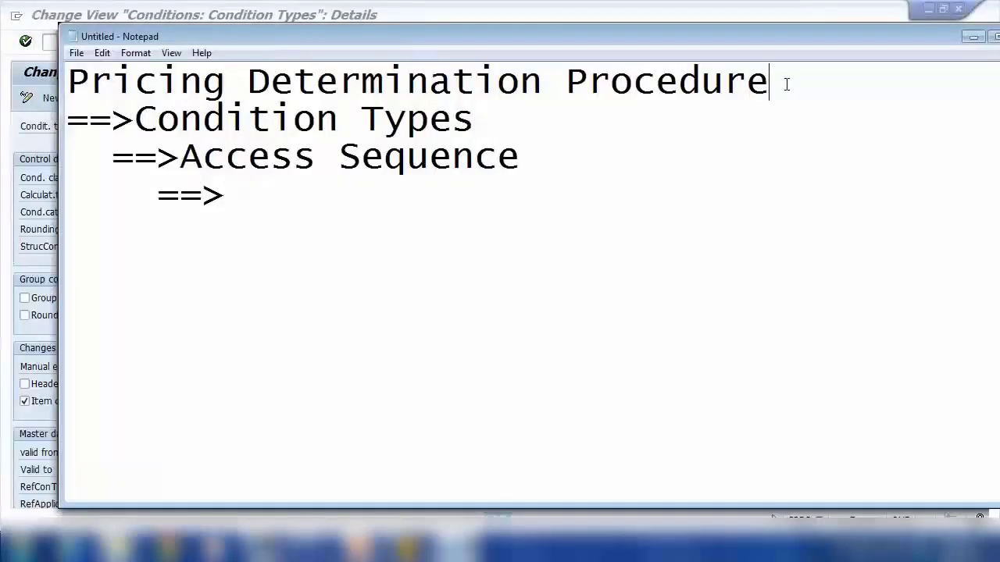
text((RVVA)
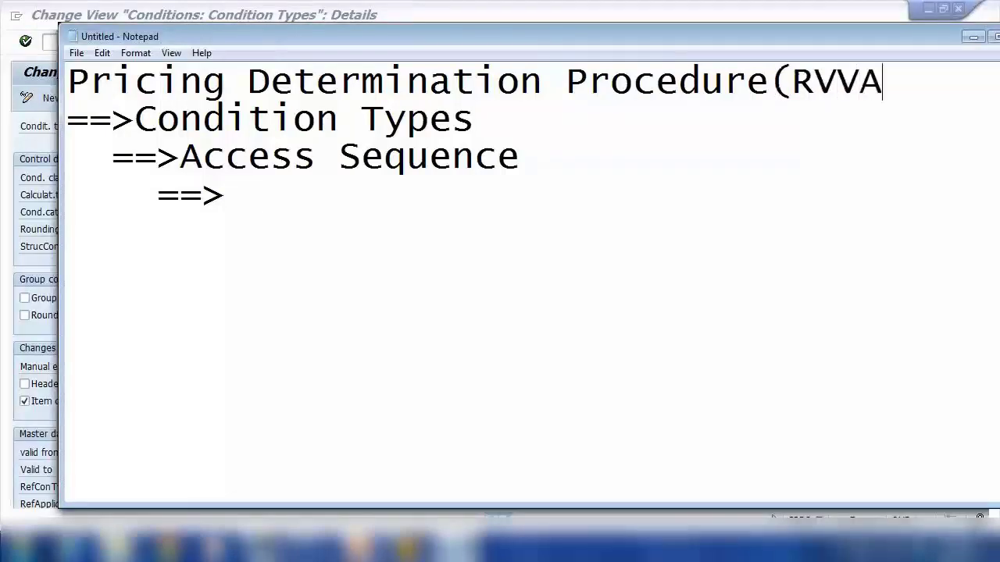
text(01)
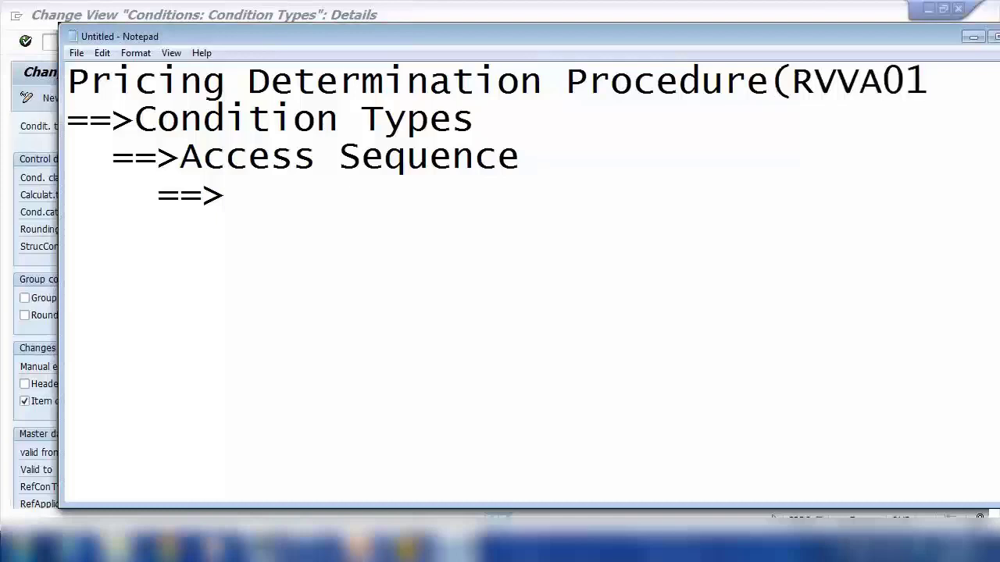
click(860, 82)
key(BackSpace)
text(A)
click(922, 84)
text())
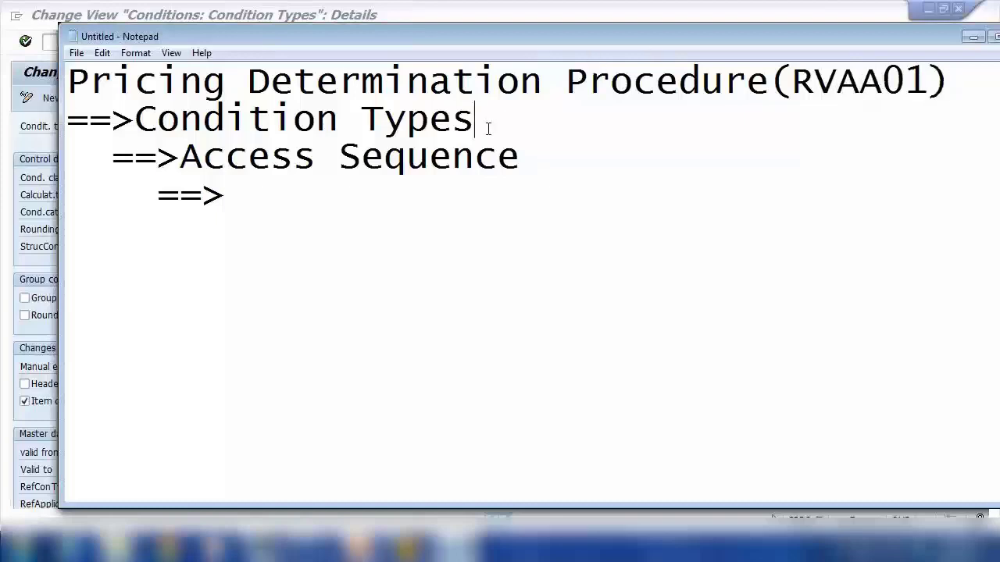
Append "(PR00)" to the Condition Types line and "(PR02)" to the Access Sequence line
click(488, 129)
text((PR00))
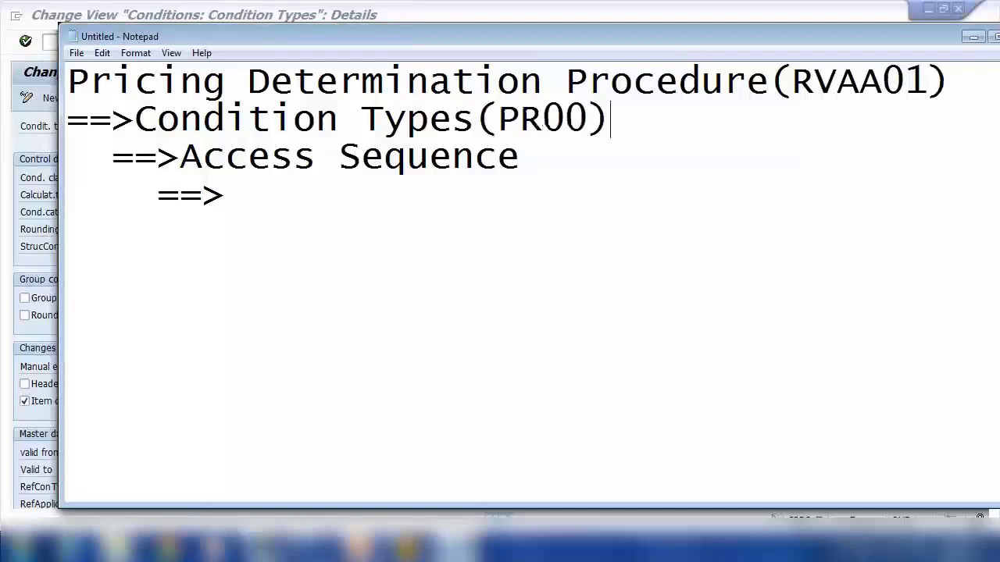
click(536, 146)
text((PR02)
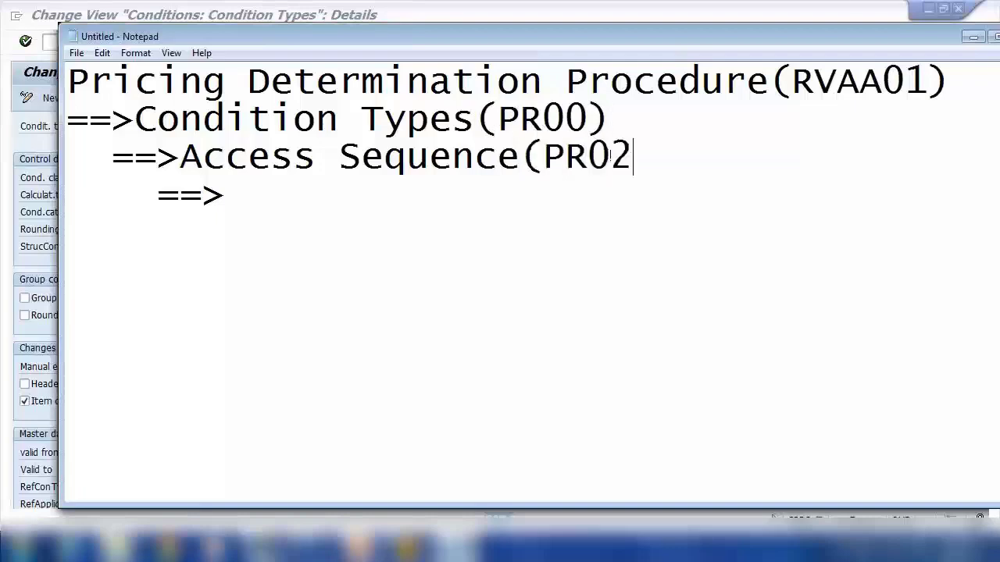
text())
Switch back to SAP, leave the condition types, and open the Maintain Access Sequences activity under Define Access Sequences
click(9, 109)
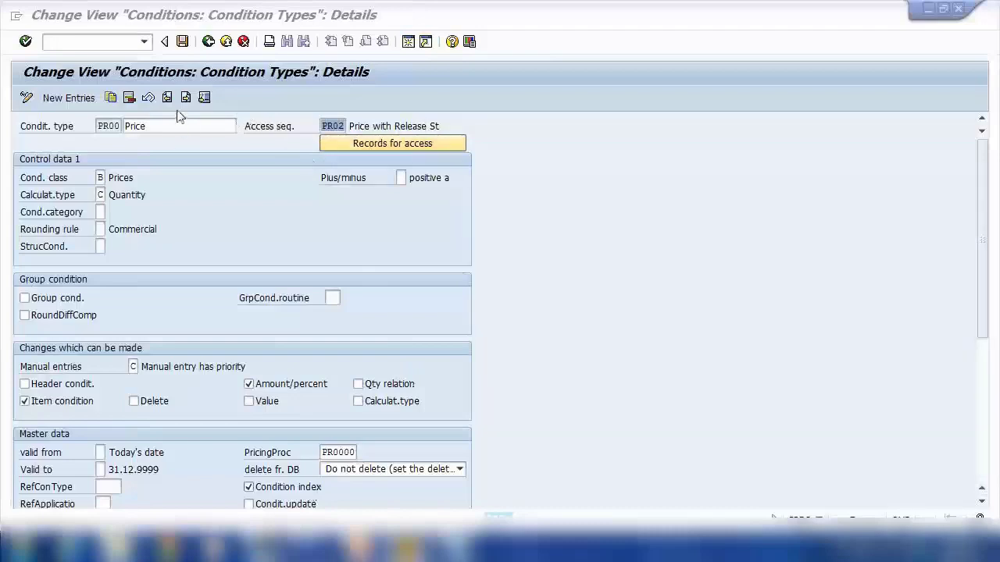
click(209, 42)
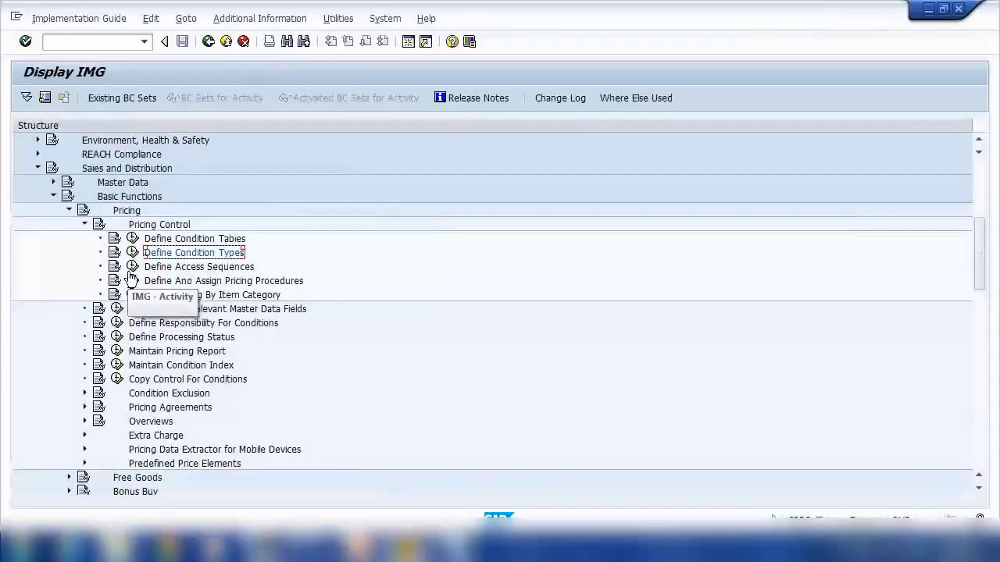
click(133, 267)
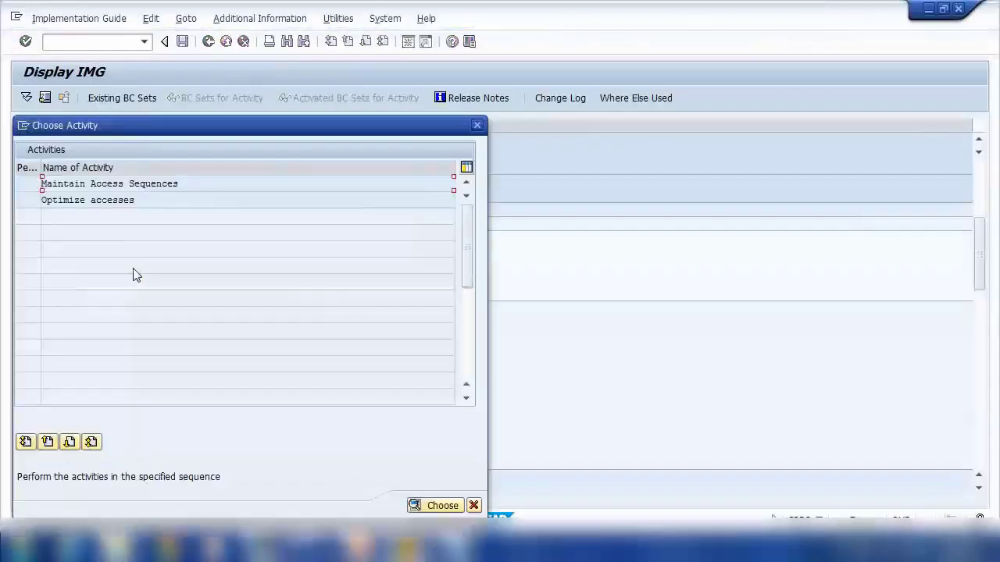
double_click(135, 184)
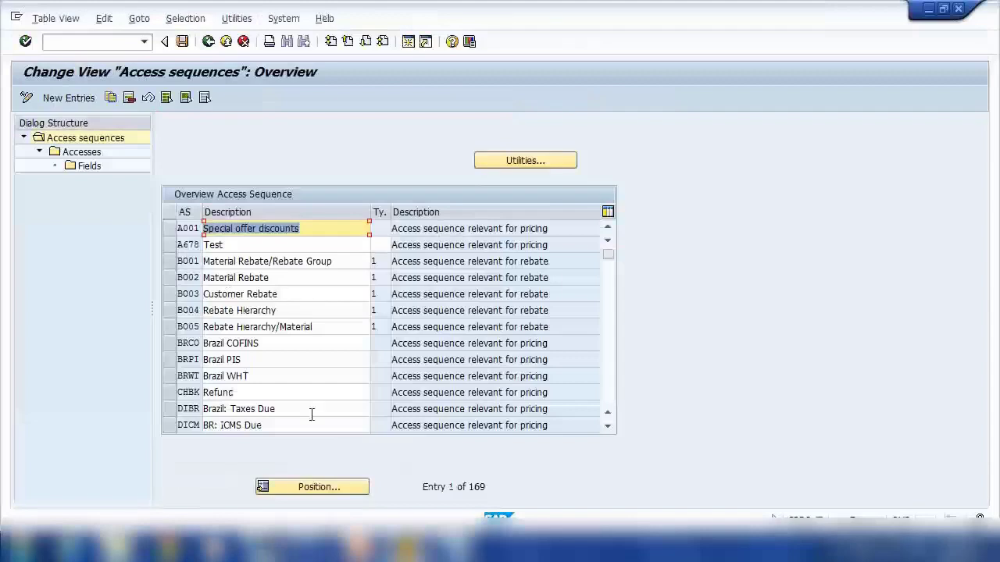
Position the access sequences list at pr02 and open the accesses of PR02 with the Tab column widened to examine the condition tables
click(312, 487)
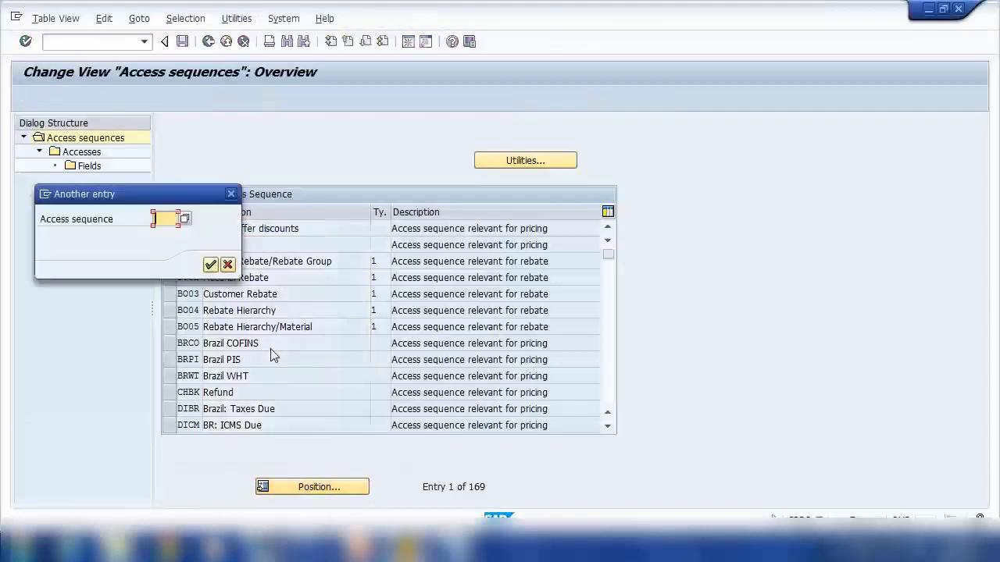
text(pr02)
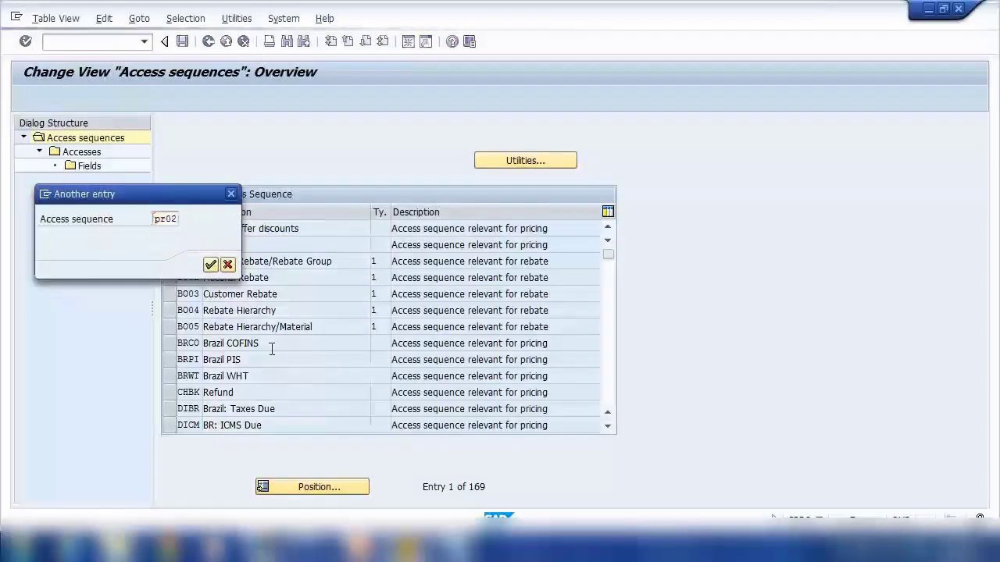
key(Return)
click(170, 228)
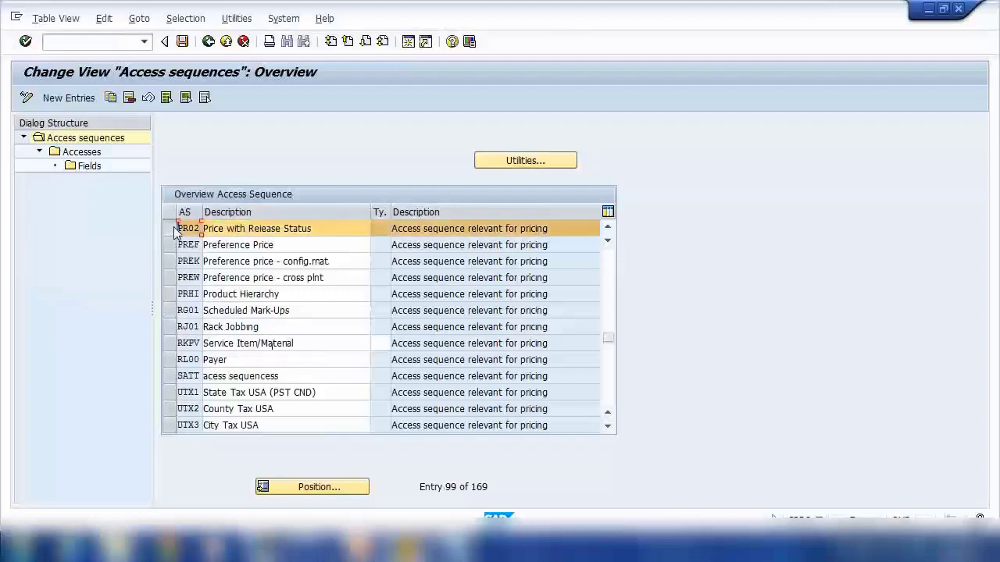
double_click(88, 153)
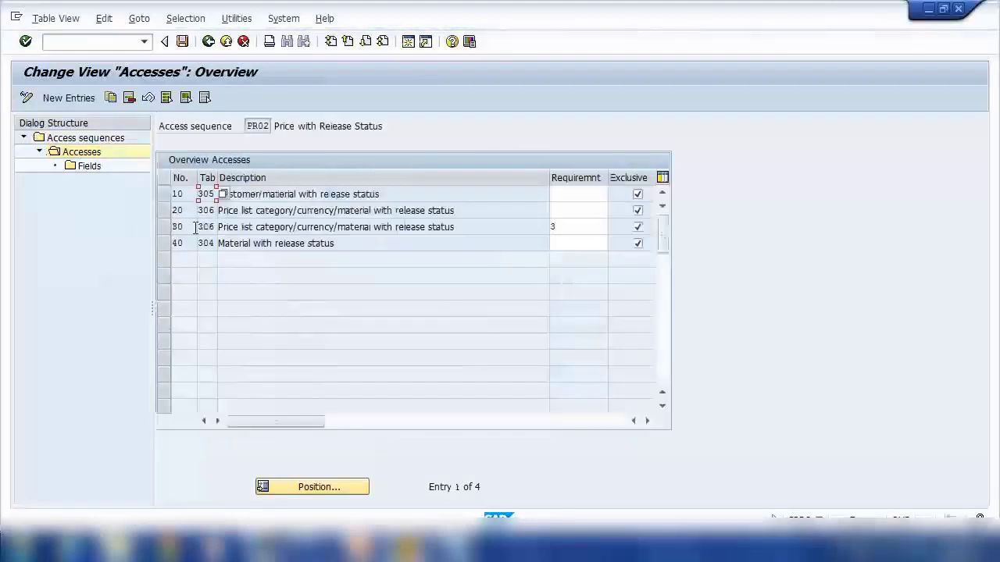
drag(219, 178, 240, 178)
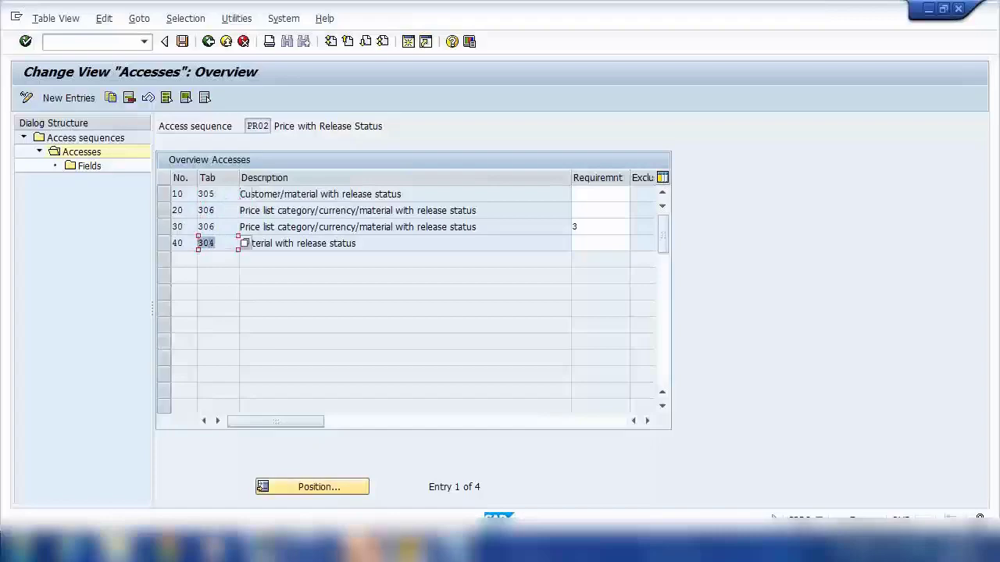
Switch to the untitled Notepad notes listing the pricing determination procedure, condition types and access sequence
mouse_move(457, 547)
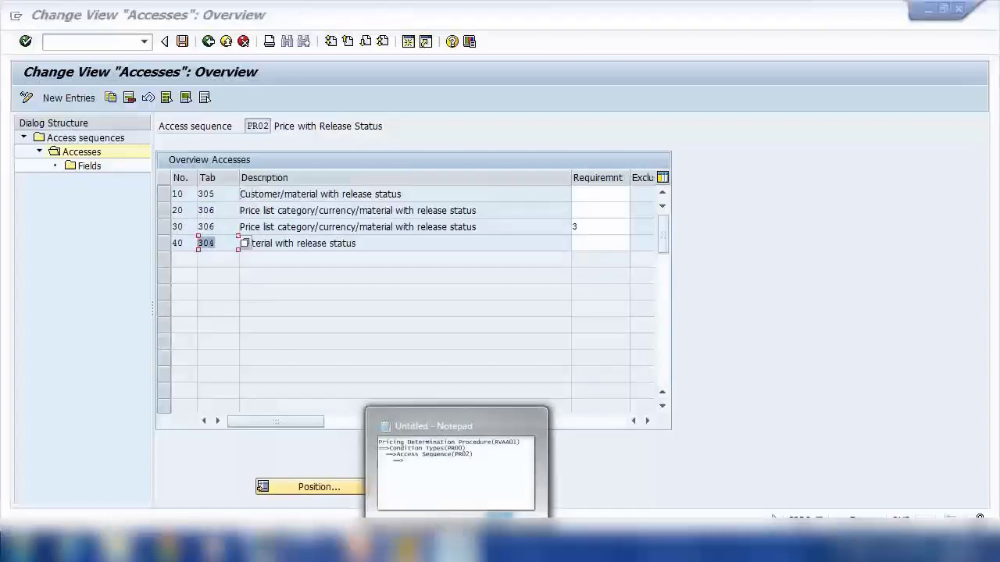
click(476, 442)
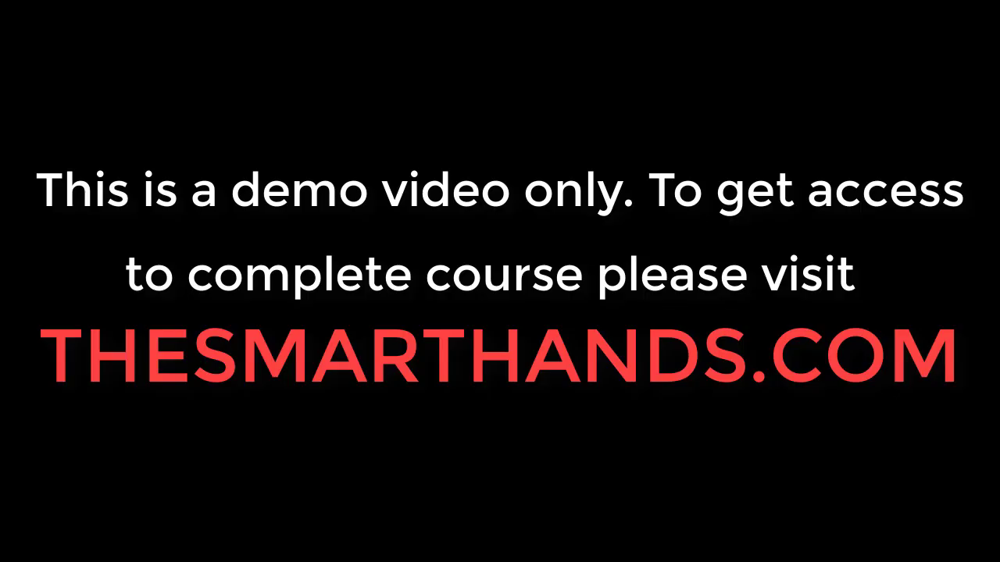